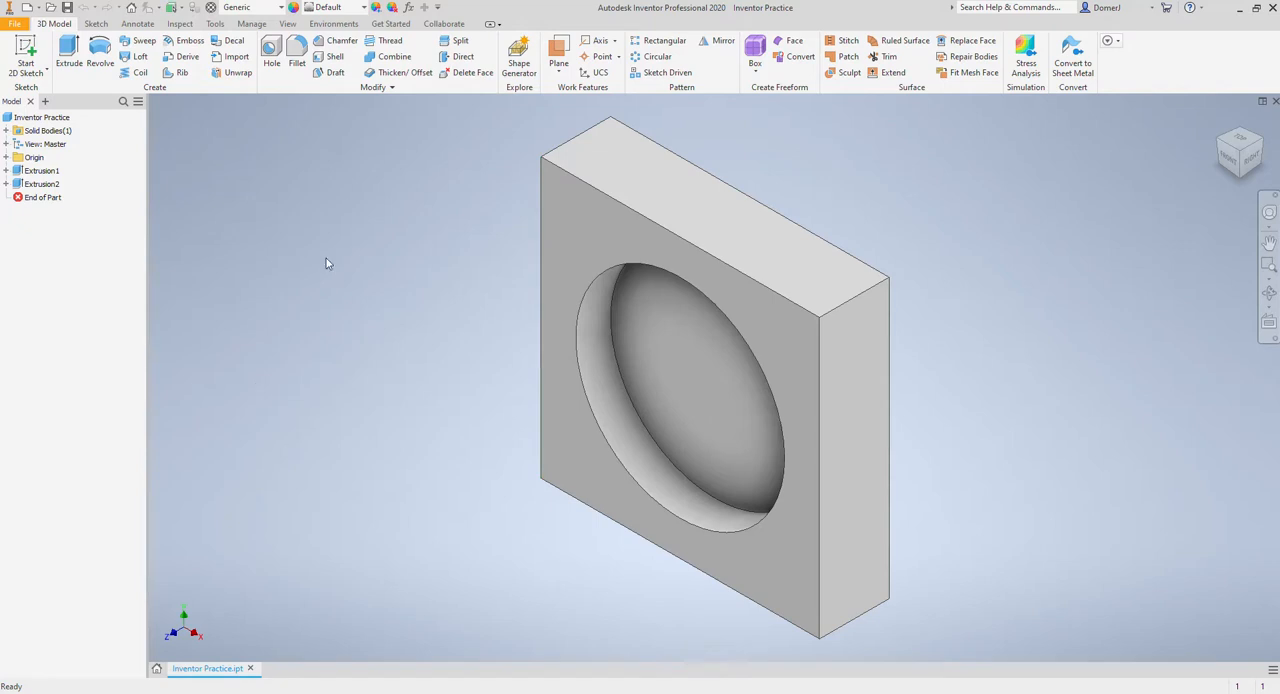
# Step: Create a new part from the home page and start a 2D sketch on the front XY plane
pyautogui.click(156, 669)
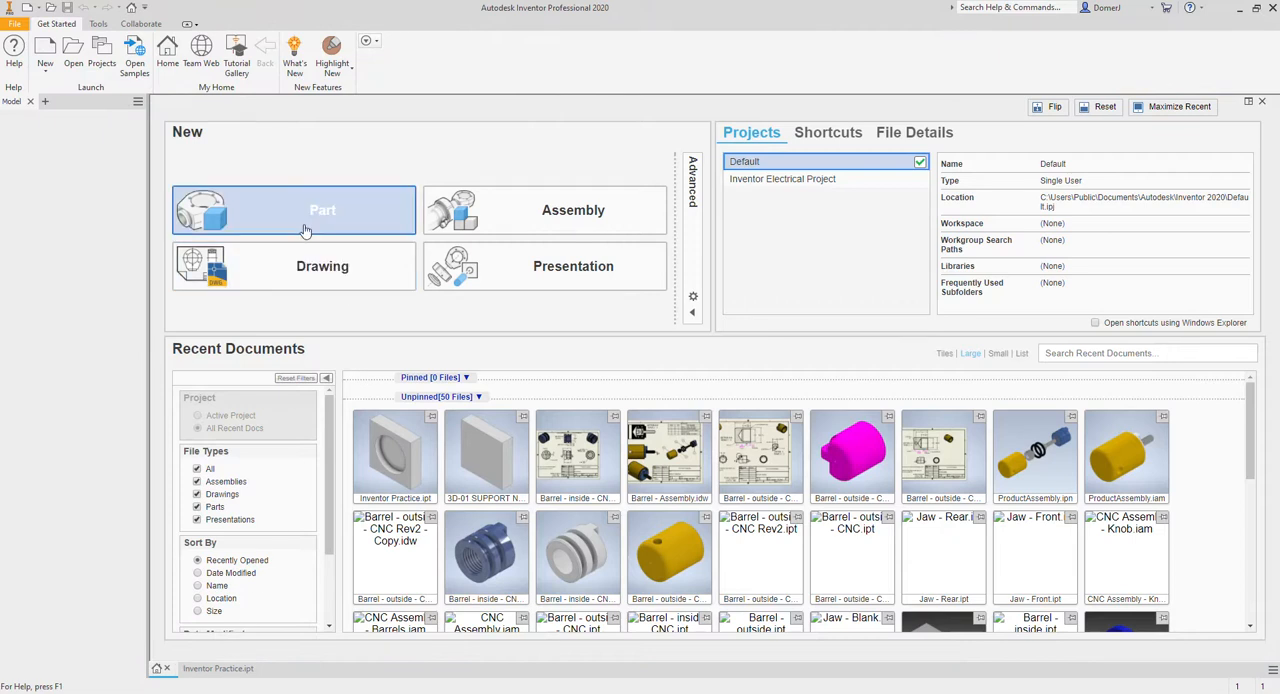
pyautogui.click(306, 228)
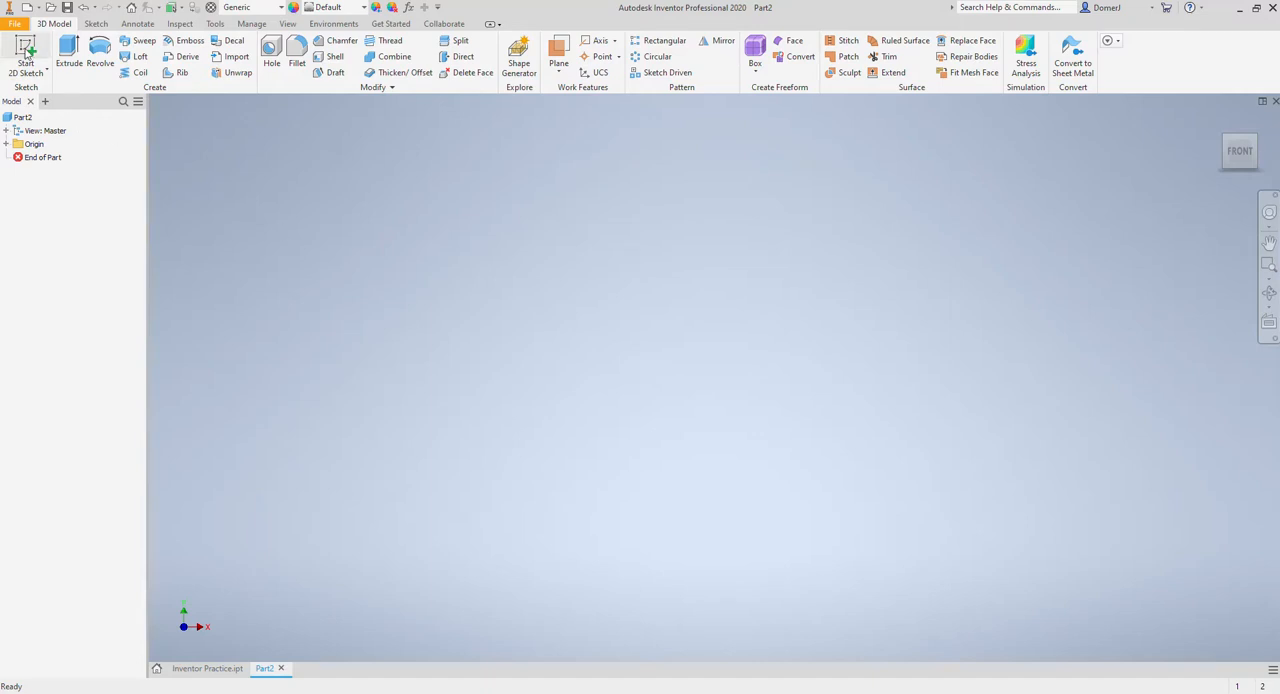
pyautogui.click(26, 52)
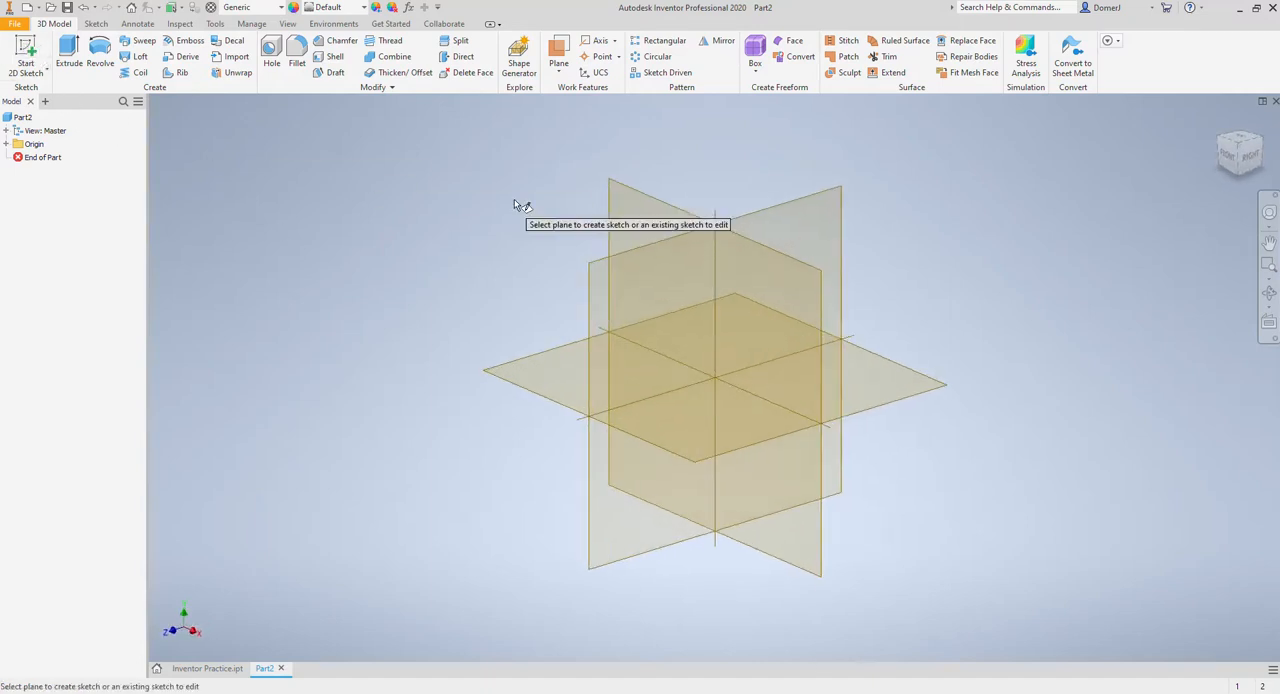
pyautogui.click(618, 200)
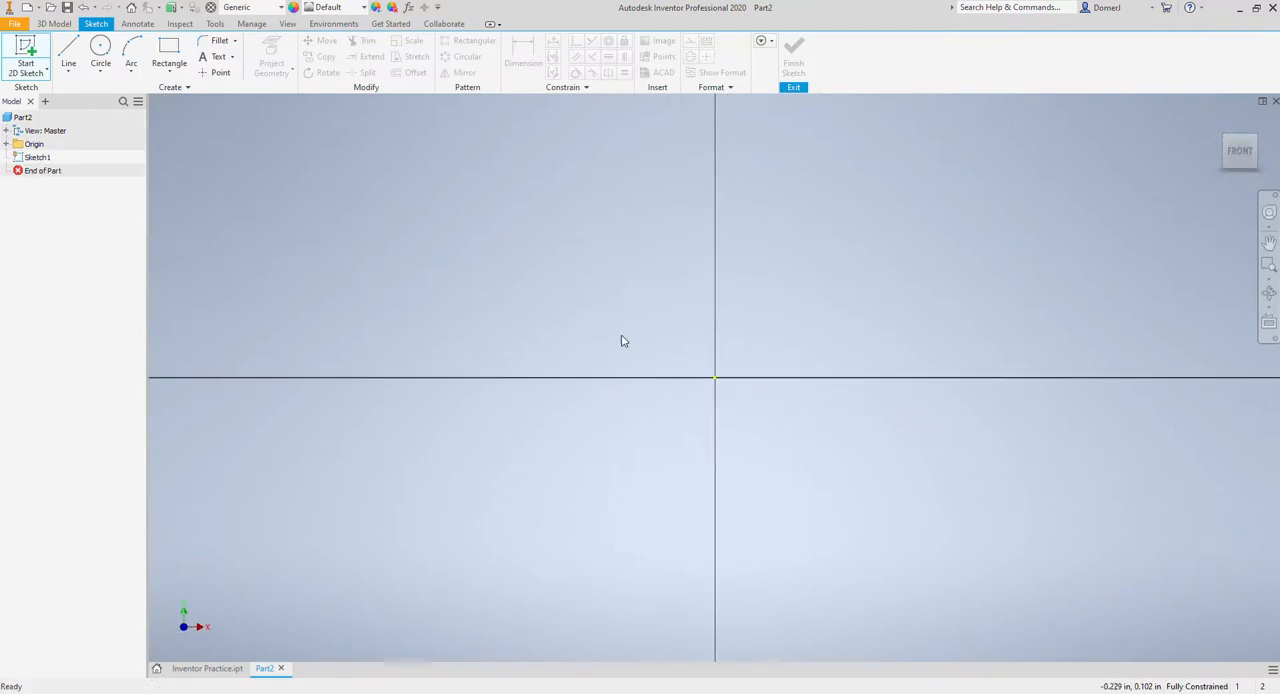
# Step: Sketch a 3 in wide by 1.5 in high rectangle with its lower-left corner at the origin, and finish the sketch
pyautogui.moveTo(631, 338)
pyautogui.mouseDown(button='middle')
pyautogui.moveTo(506, 346)
pyautogui.moveTo(414, 376)
pyautogui.mouseUp(button='middle')
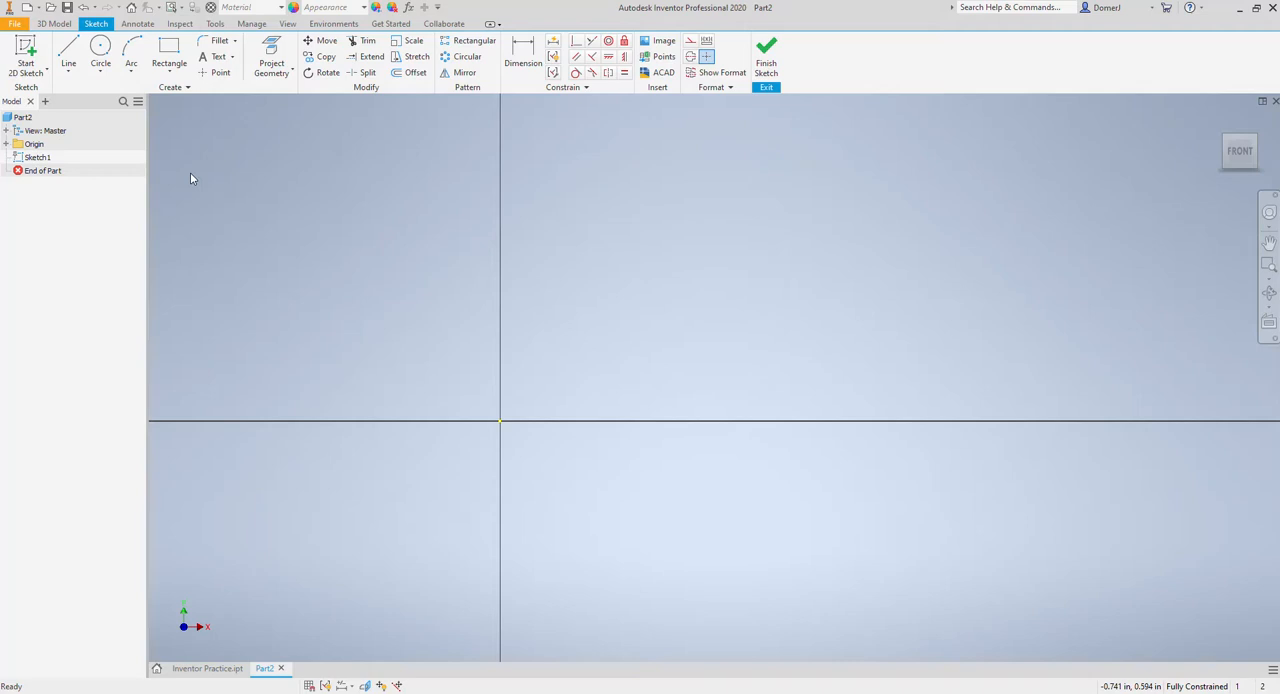
pyautogui.click(169, 50)
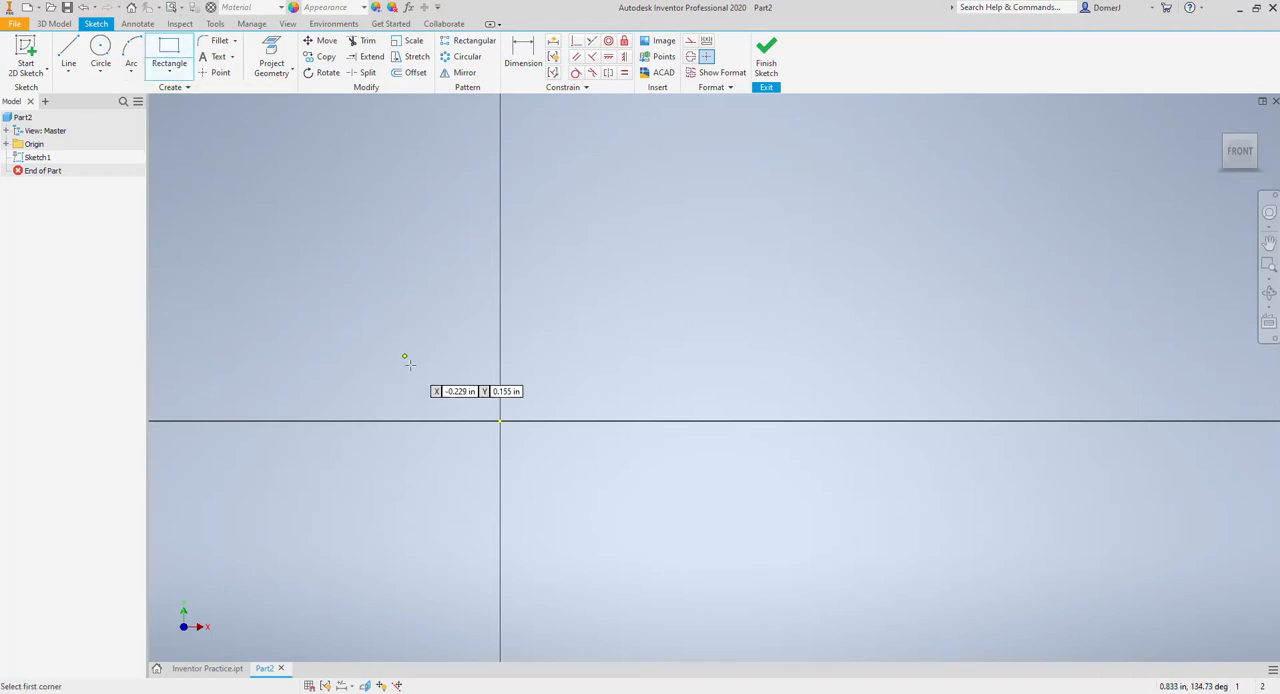
pyautogui.click(500, 420)
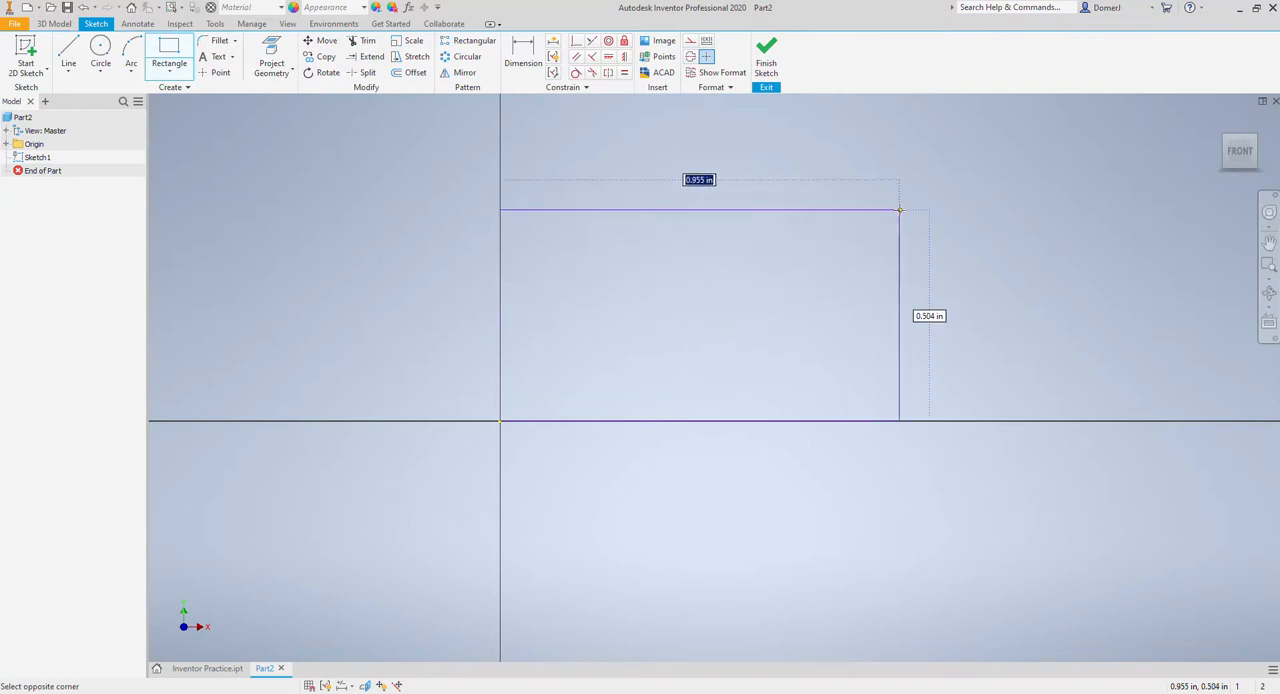
pyautogui.write('3')
pyautogui.press('Tab')
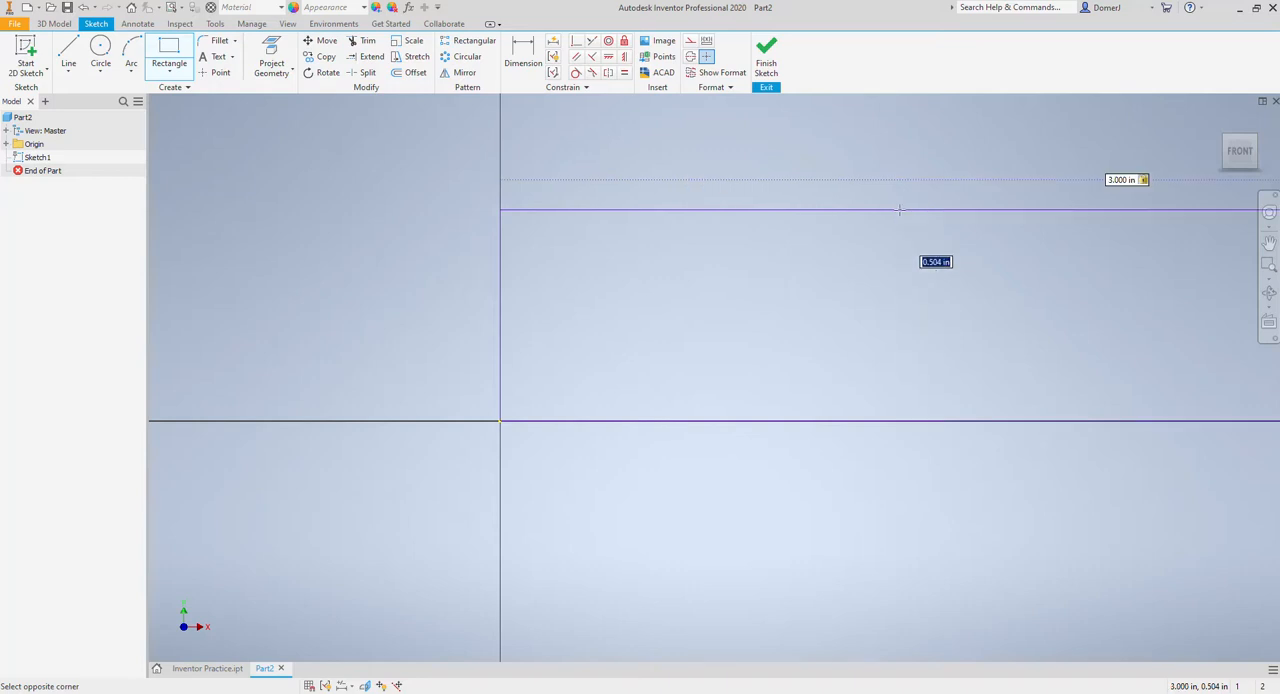
pyautogui.write('1.5')
pyautogui.press('Return')
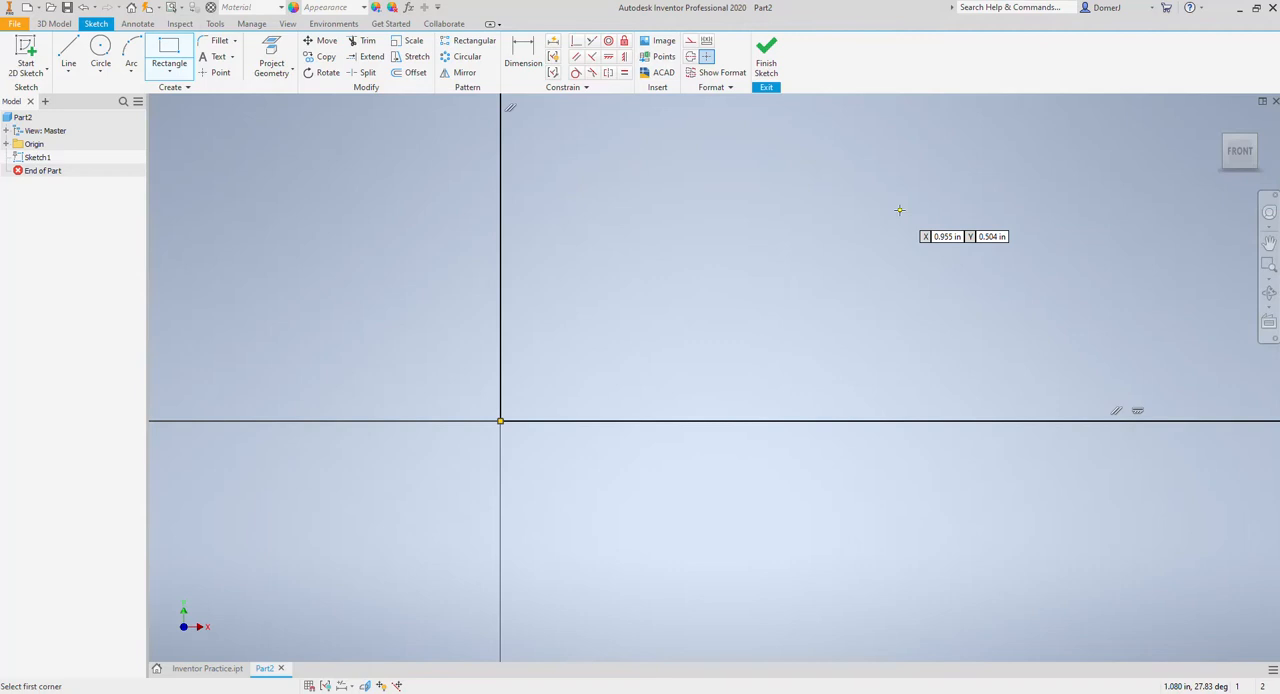
pyautogui.moveTo(857, 251); pyautogui.dragTo(660, 448, button='middle')
pyautogui.scroll(-5, 682, 425)
pyautogui.moveTo(731, 373); pyautogui.dragTo(661, 393, button='middle')
pyautogui.click(766, 58)
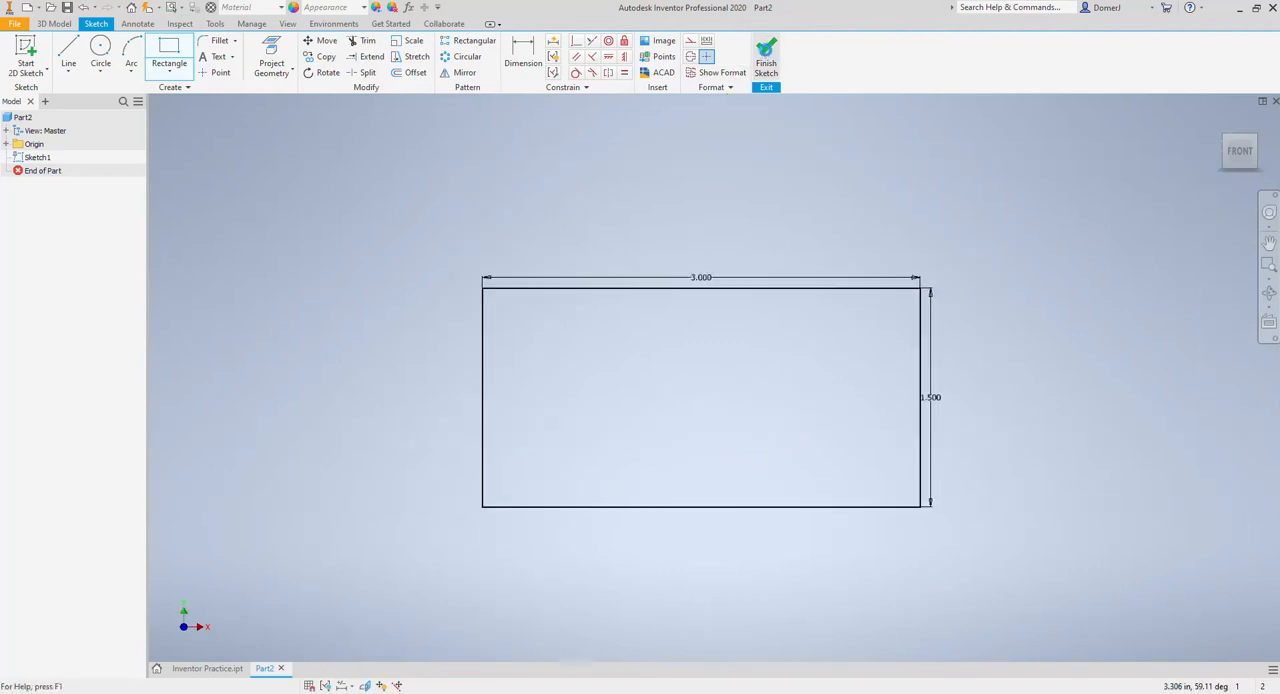
# Step: Extrude the rectangle 1.5 in into a solid block
pyautogui.click(69, 55)
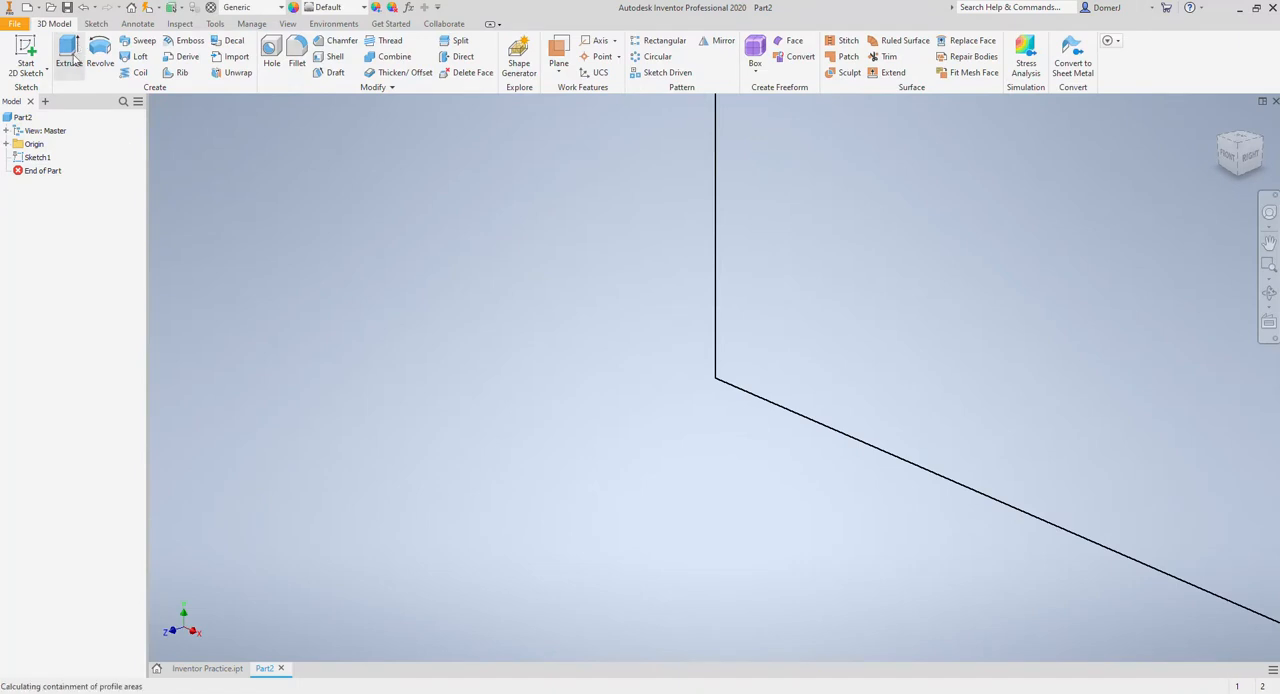
pyautogui.moveTo(255, 227); pyautogui.dragTo(221, 233)
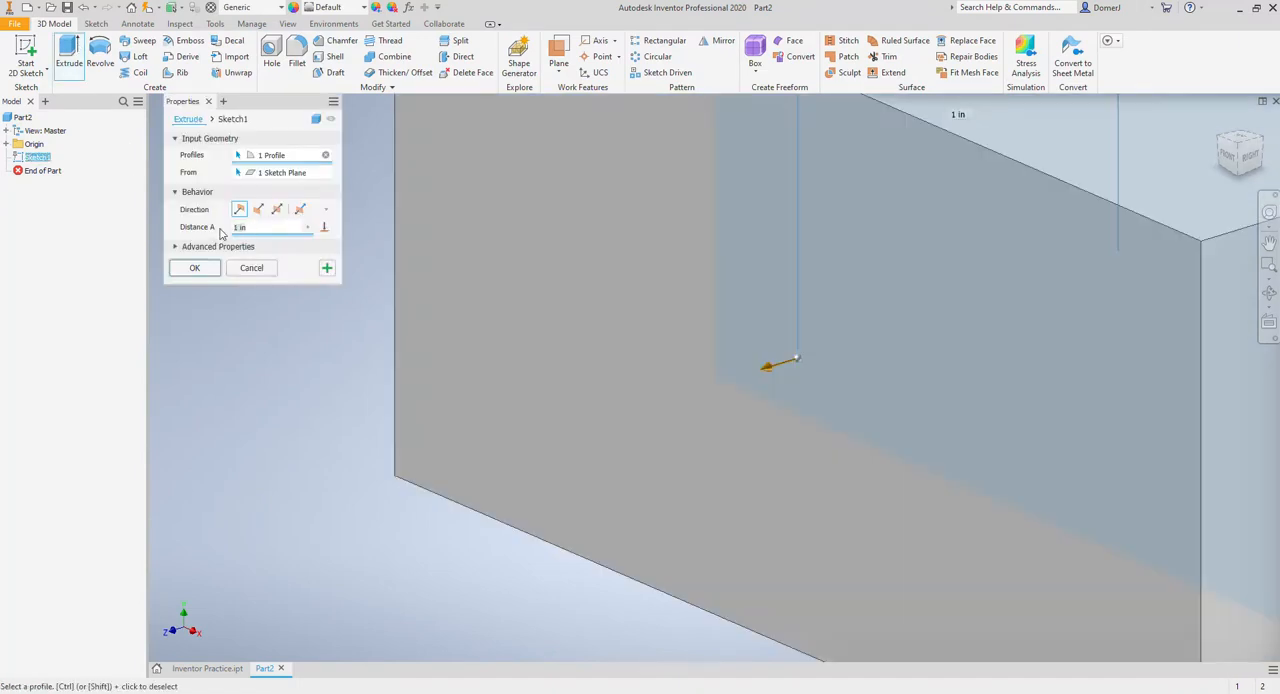
pyautogui.write('1.5')
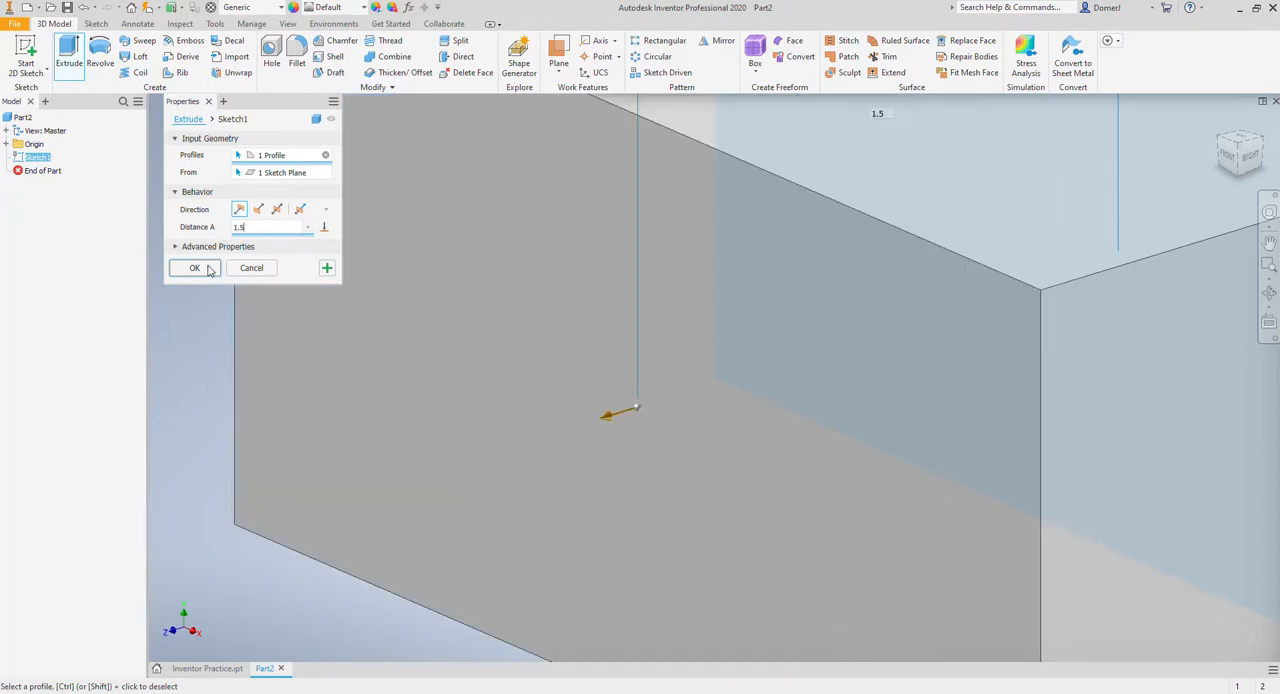
pyautogui.scroll(-5, 503, 353)
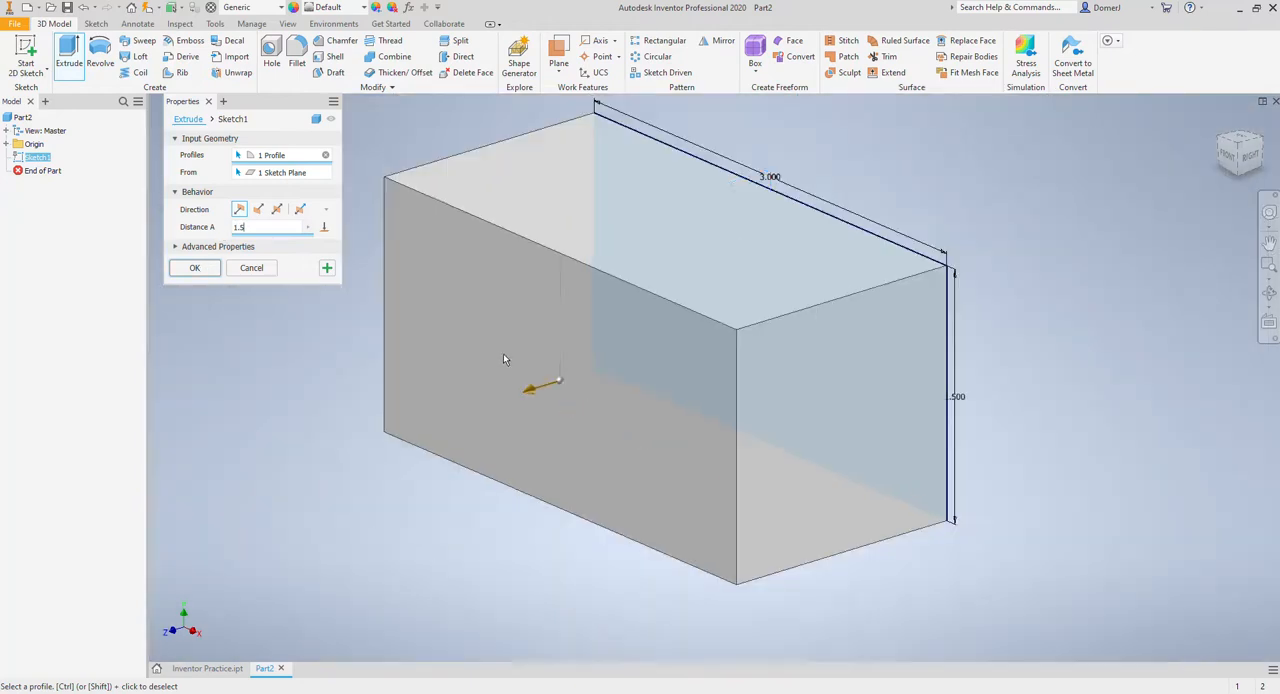
pyautogui.click(213, 270)
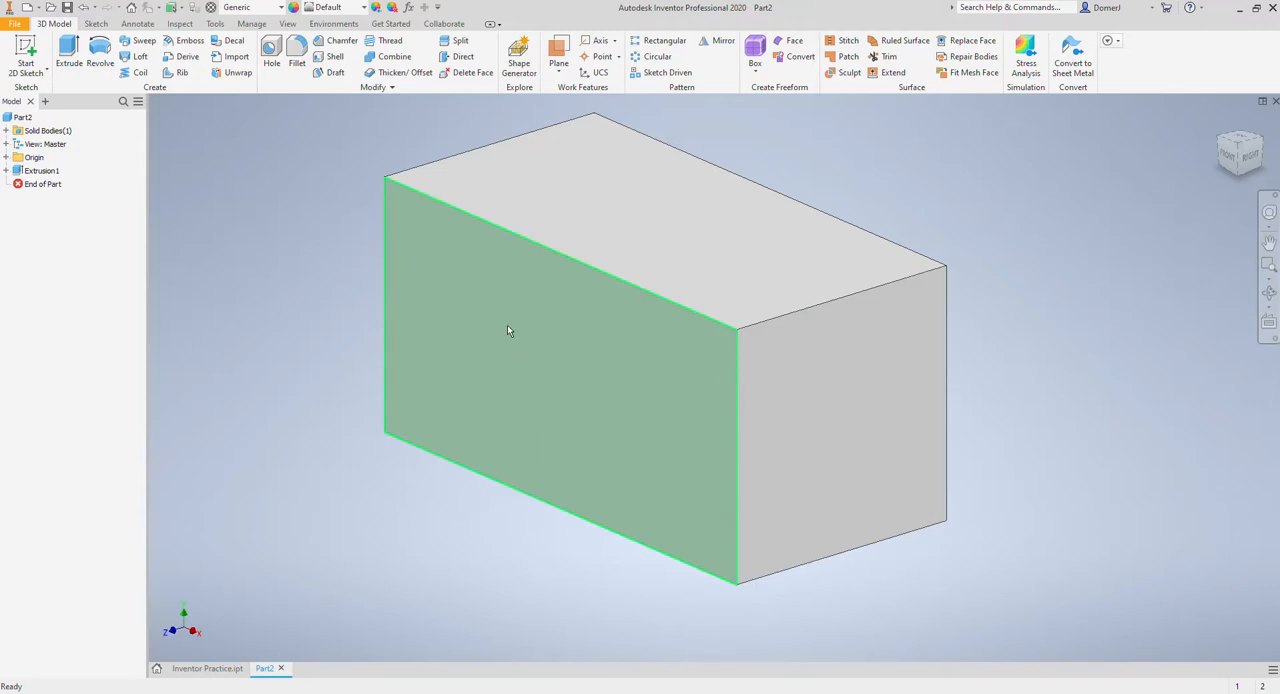
# Step: Start a 2D sketch on the block's front face
pyautogui.click(25, 55)
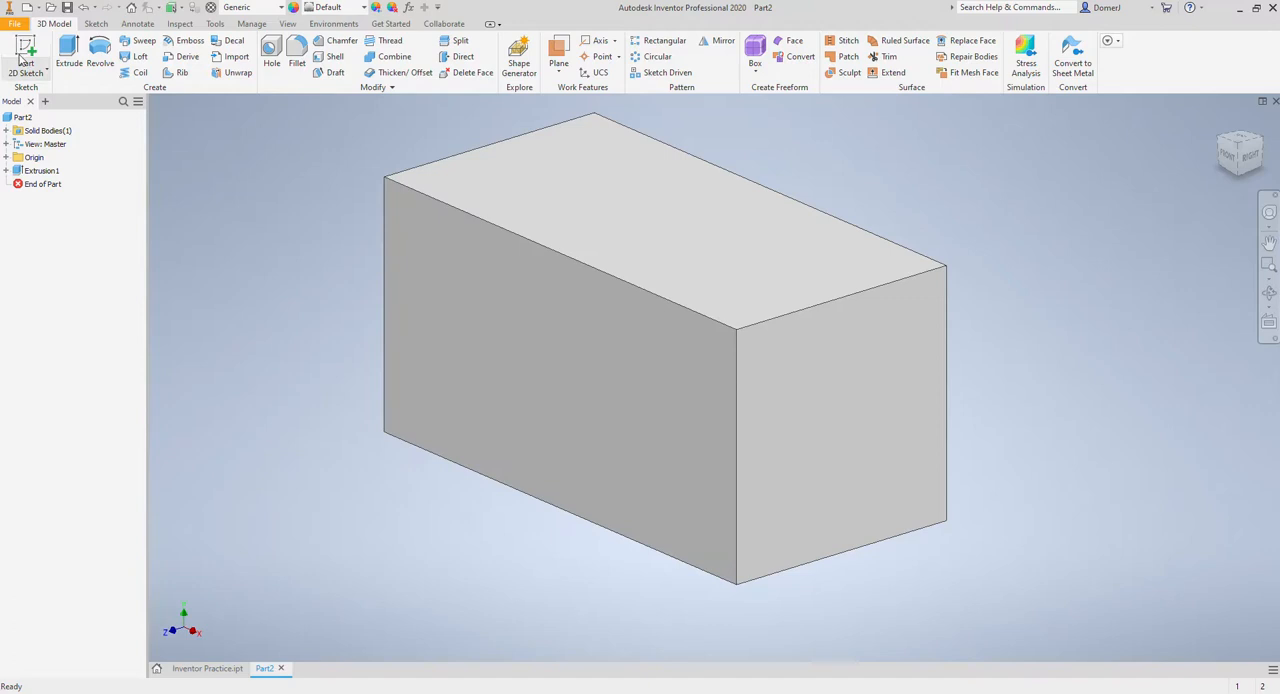
pyautogui.click(470, 341)
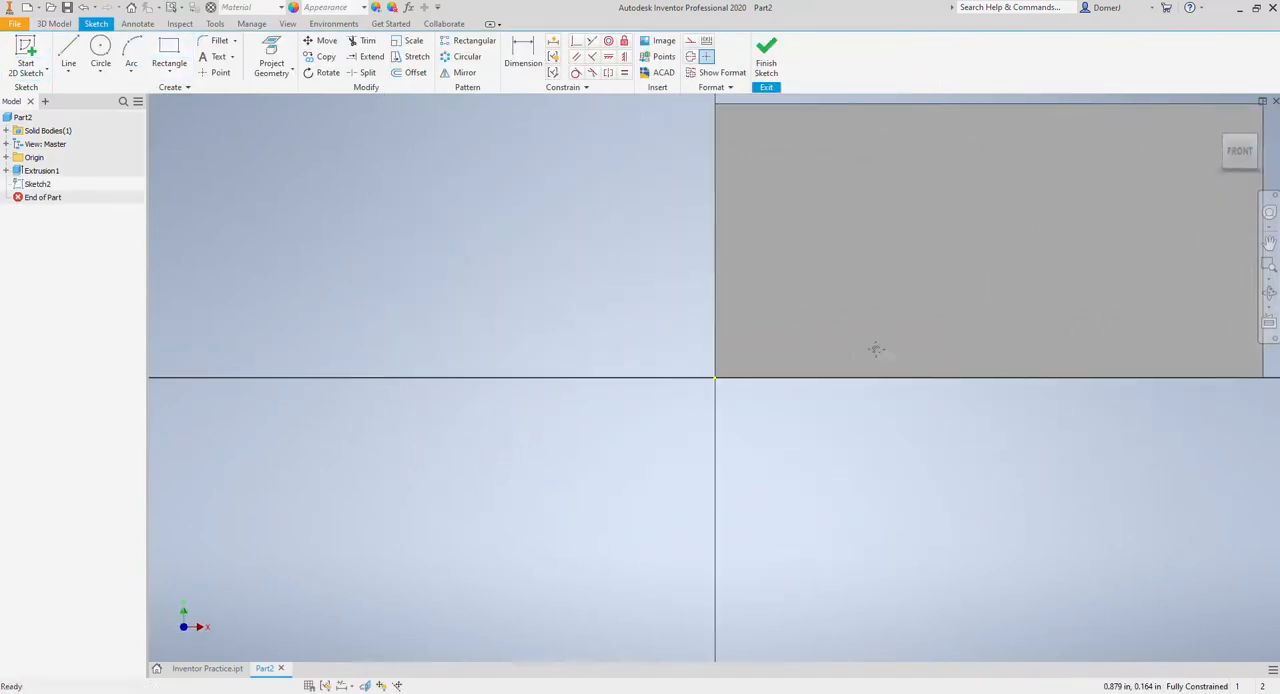
# Step: Draw a diagonal line about 2.17 in long from low on the face's right edge to its top edge
pyautogui.click(68, 50)
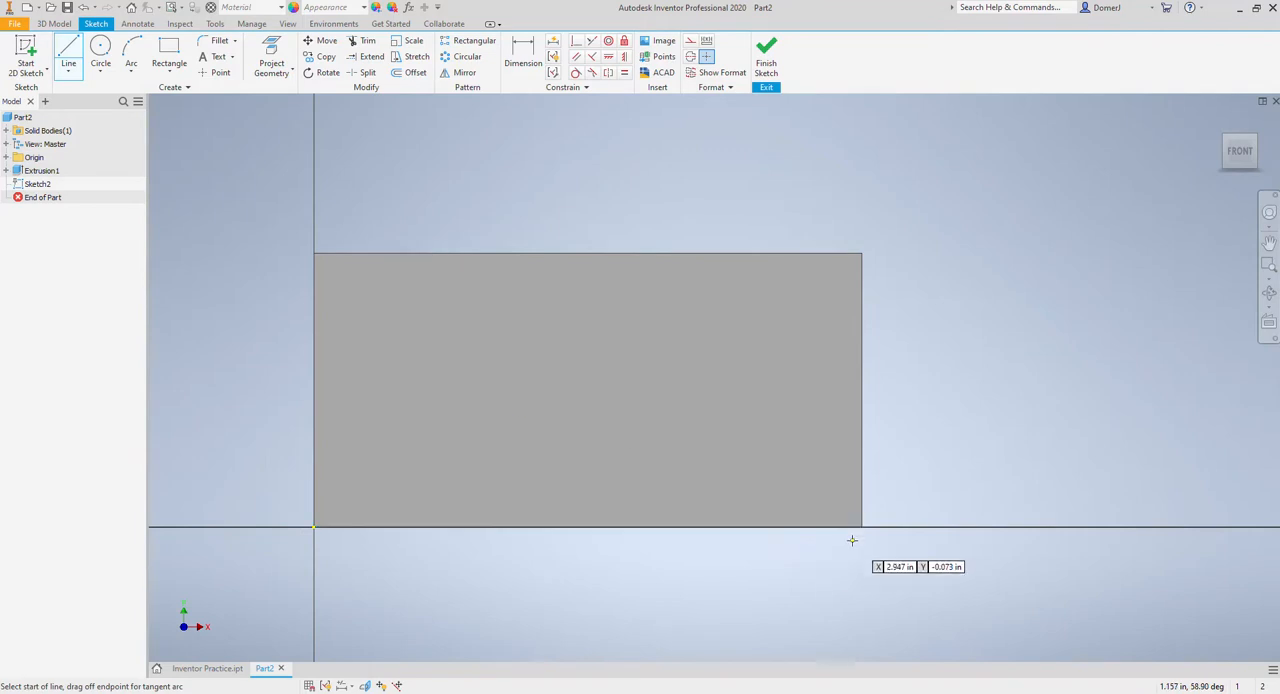
pyautogui.click(862, 482)
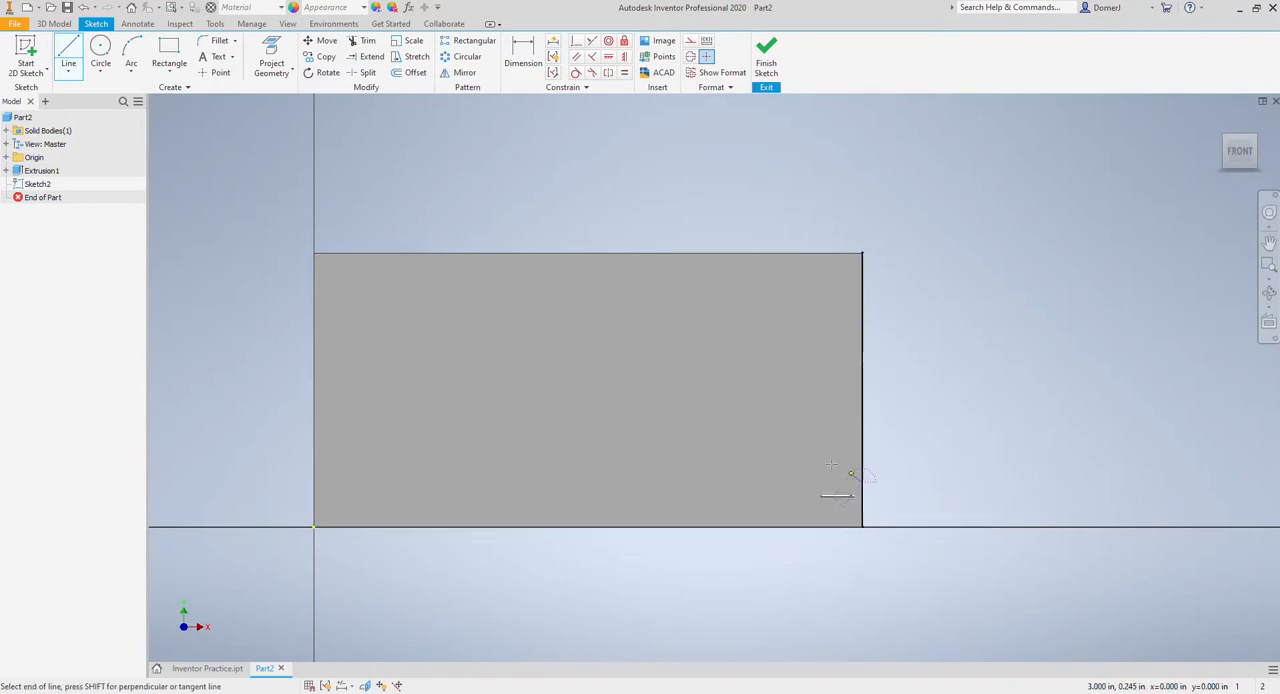
pyautogui.click(538, 253)
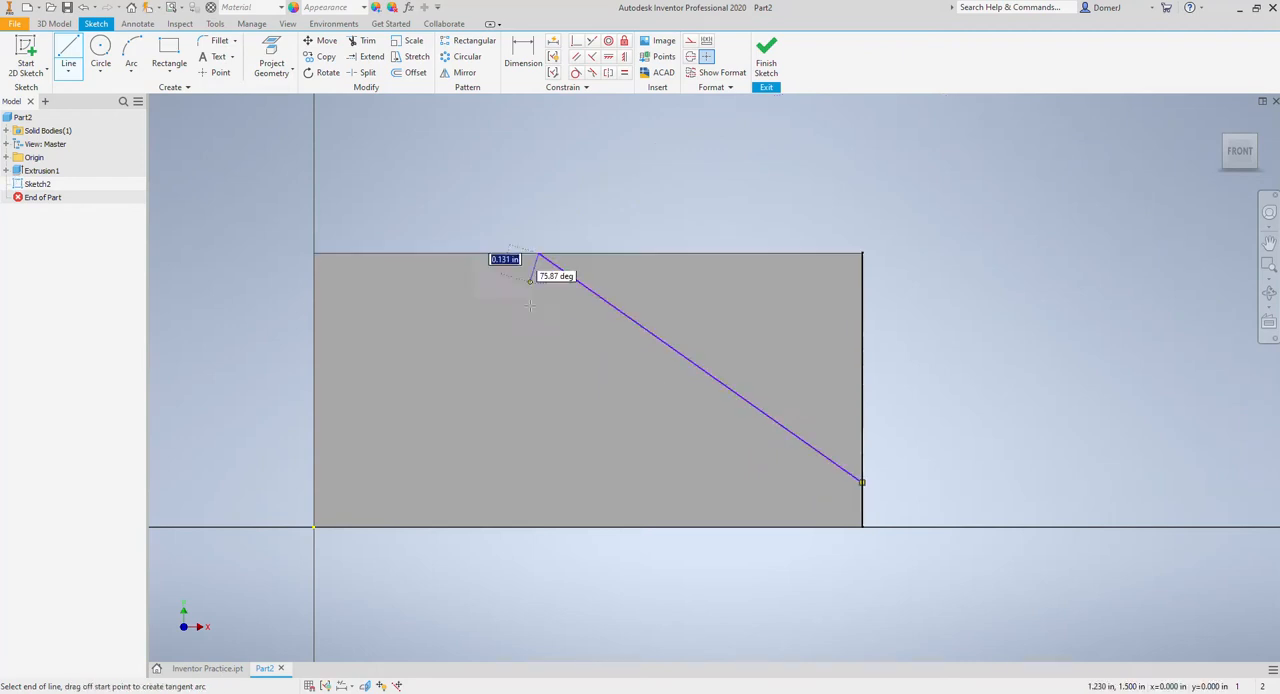
pyautogui.press('Escape')
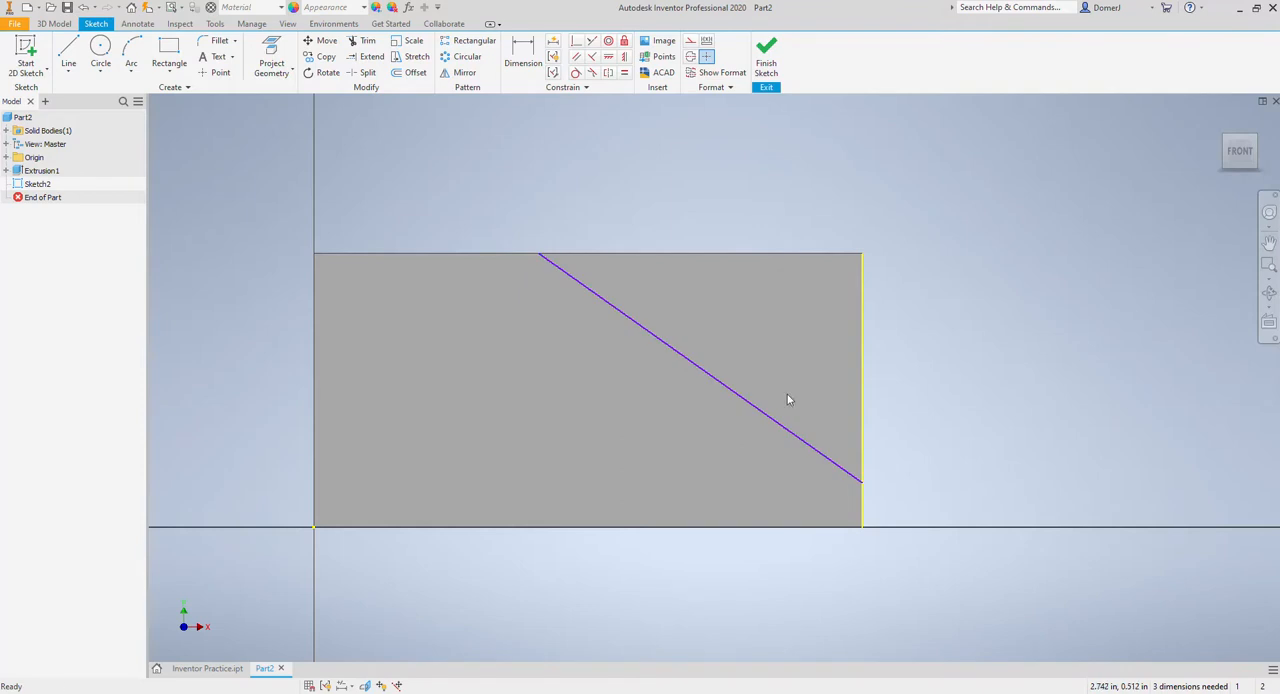
# Step: Dimension the diagonal line's lower endpoint 0.375 in above the face's lower-right corner
pyautogui.click(522, 55)
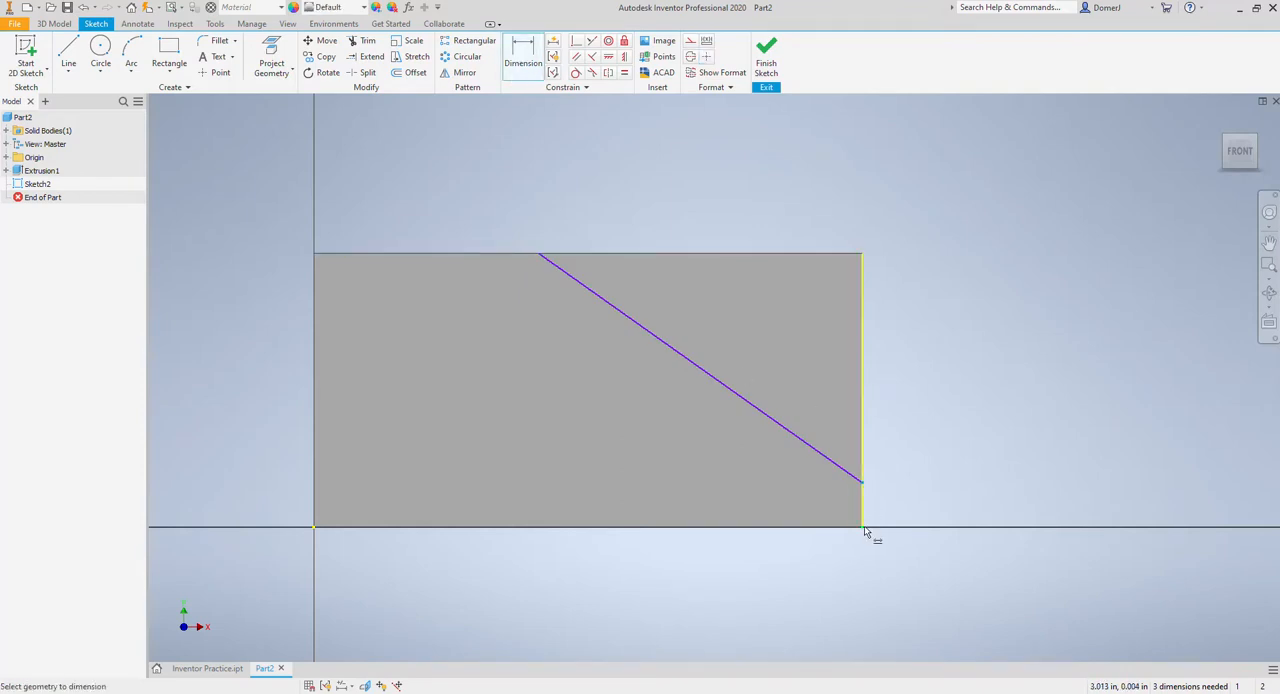
pyautogui.click(864, 528)
pyautogui.click(893, 505)
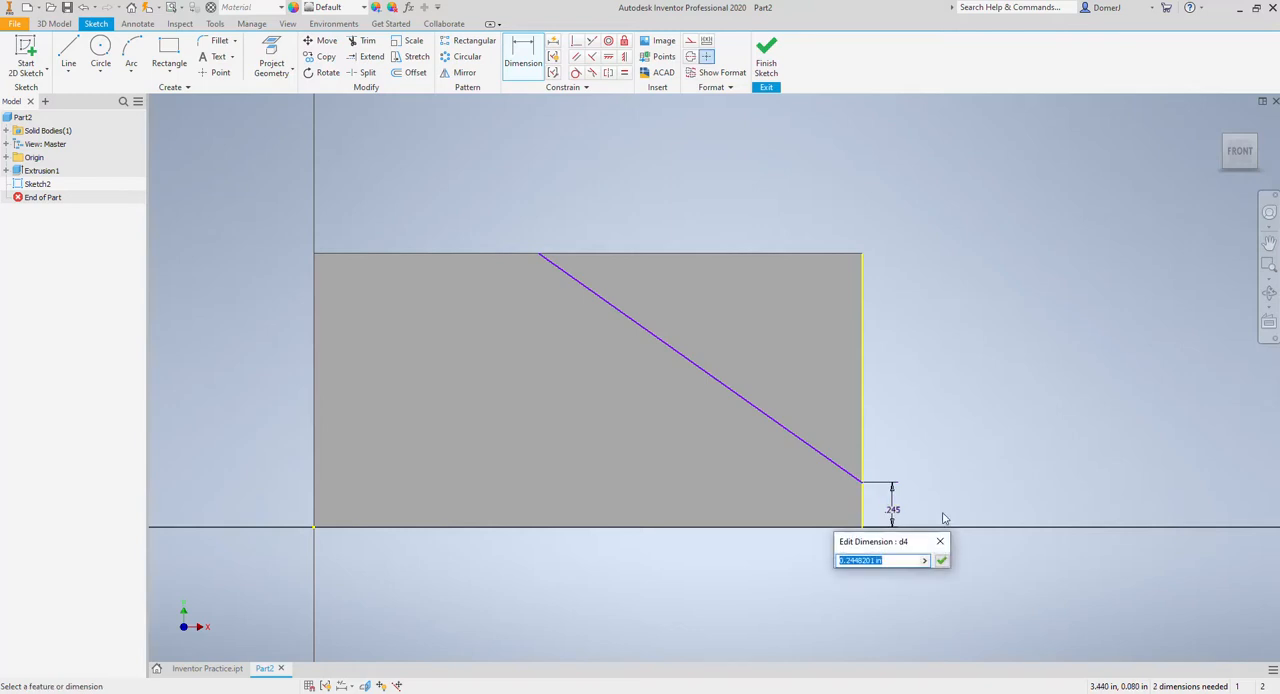
pyautogui.write('.375')
pyautogui.press('Return')
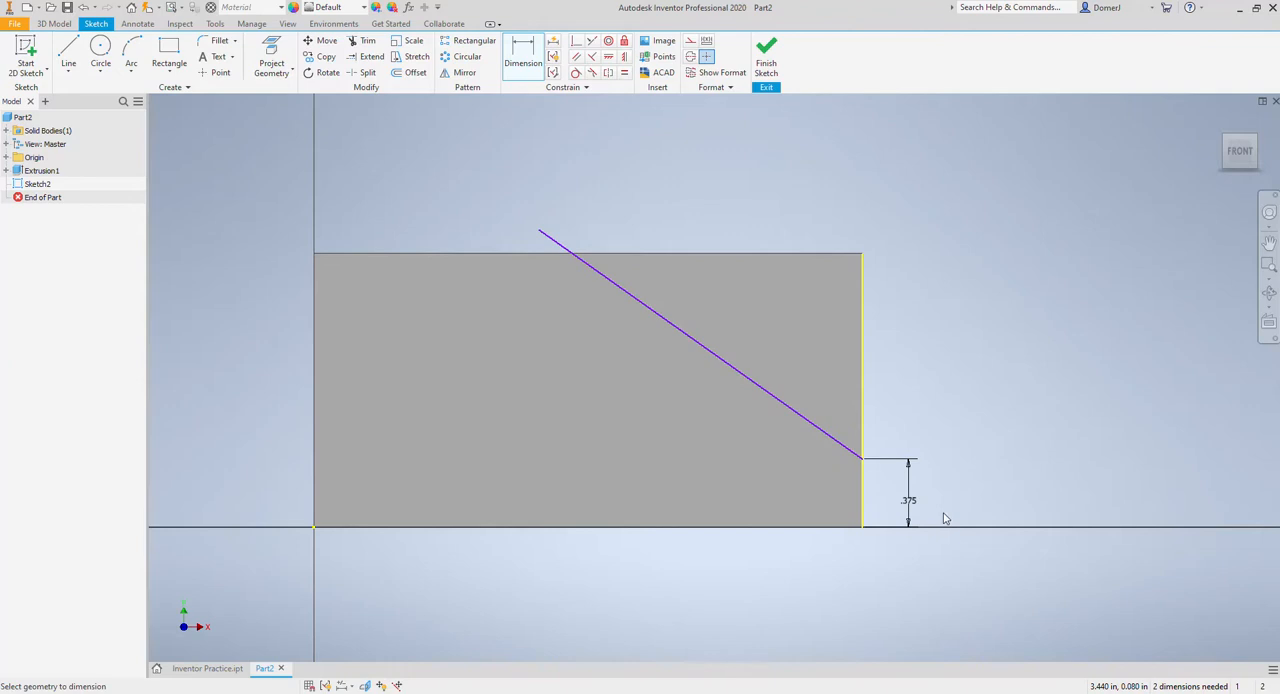
# Step: Try to dimension the diagonal line's upper endpoint from the face's upper-left corner, and delete the diagonal line
pyautogui.click(538, 230)
pyautogui.click(318, 254)
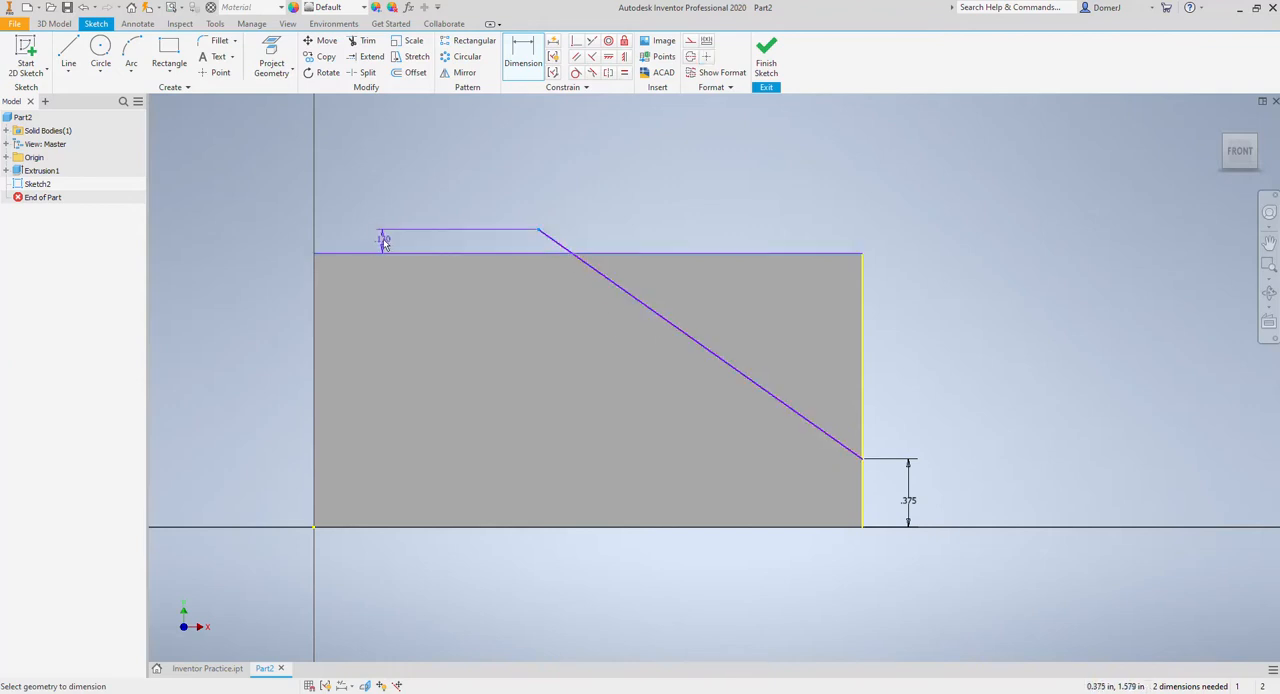
pyautogui.press('Escape')
pyautogui.click(627, 294)
pyautogui.press('Delete')
# Step: Draw a 0.75 in line along the face's top edge, starting at its upper-left corner
pyautogui.click(68, 50)
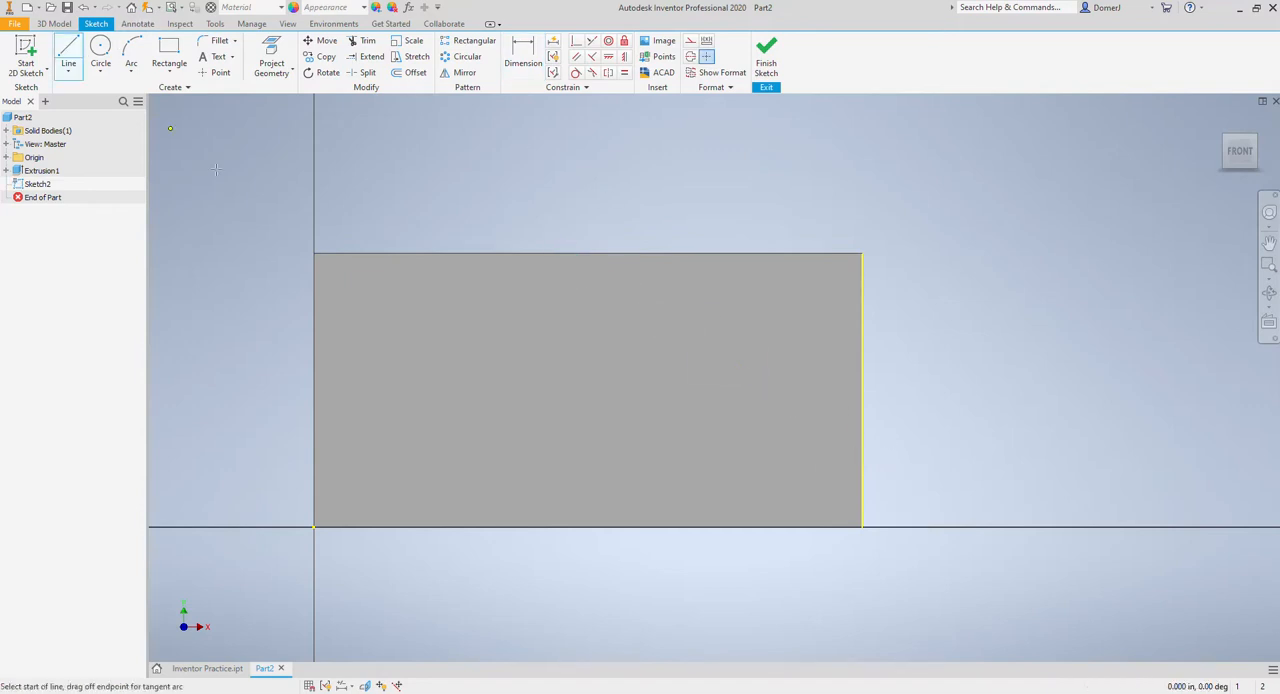
pyautogui.click(314, 253)
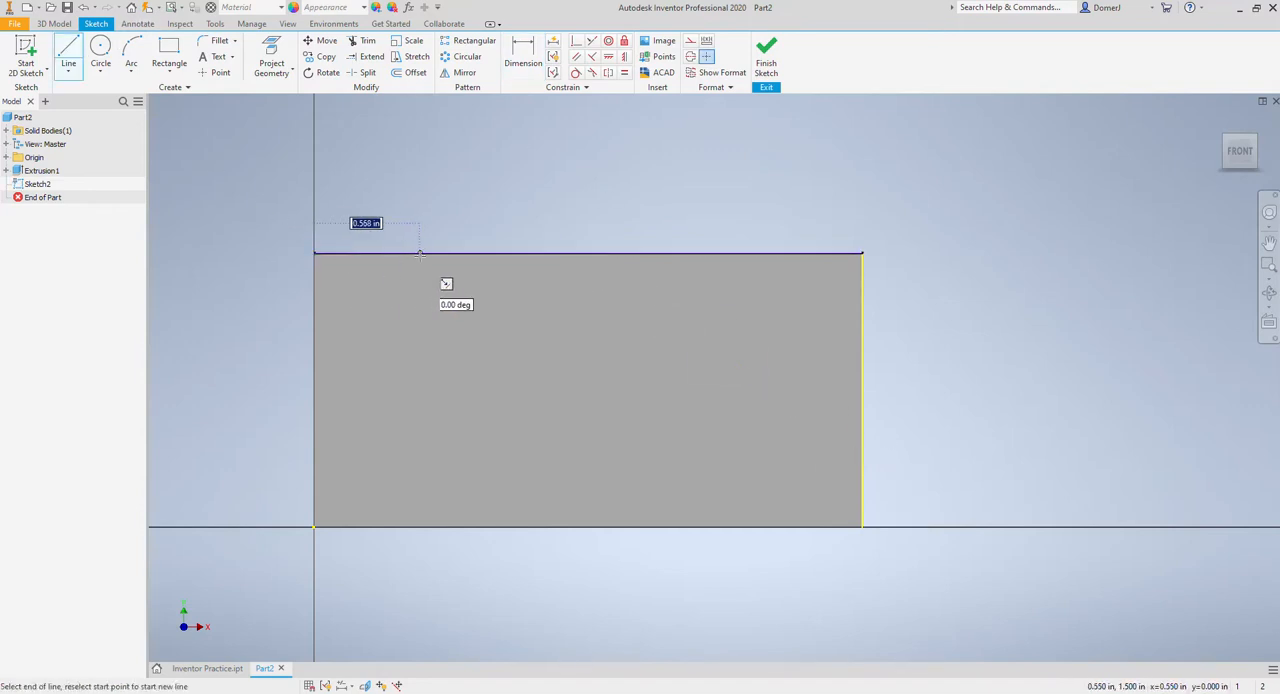
pyautogui.write('.75')
pyautogui.press('Return')
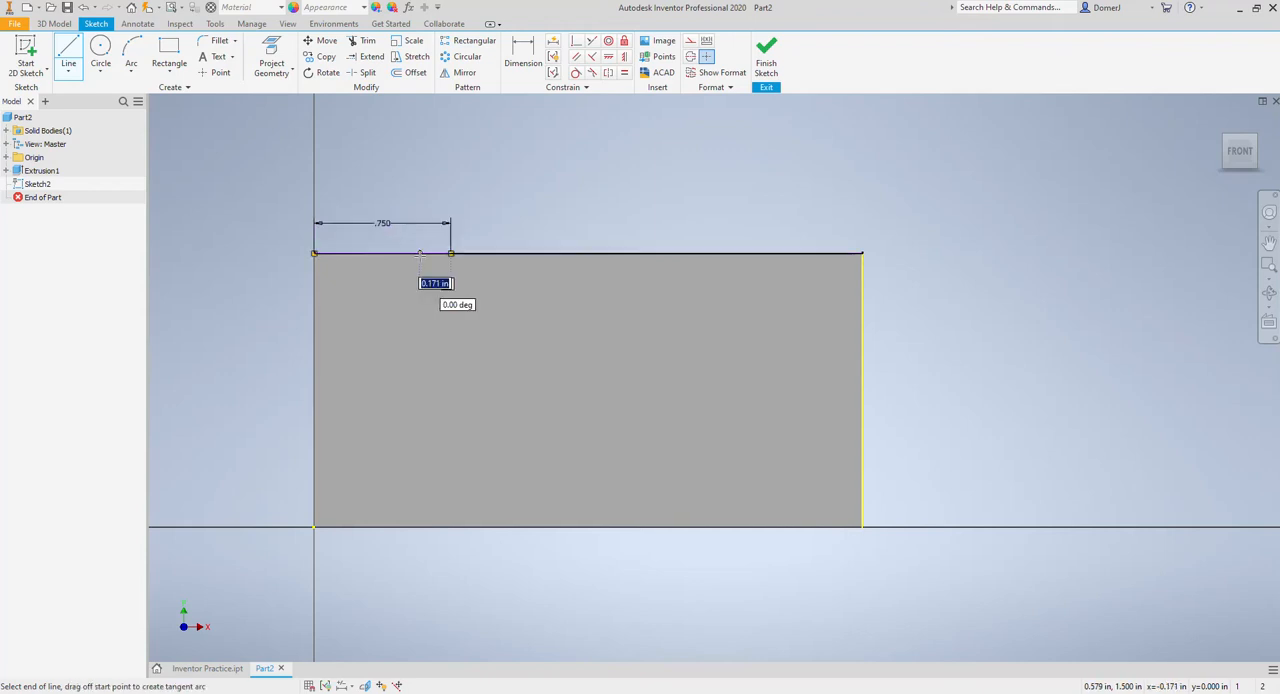
pyautogui.press('Escape')
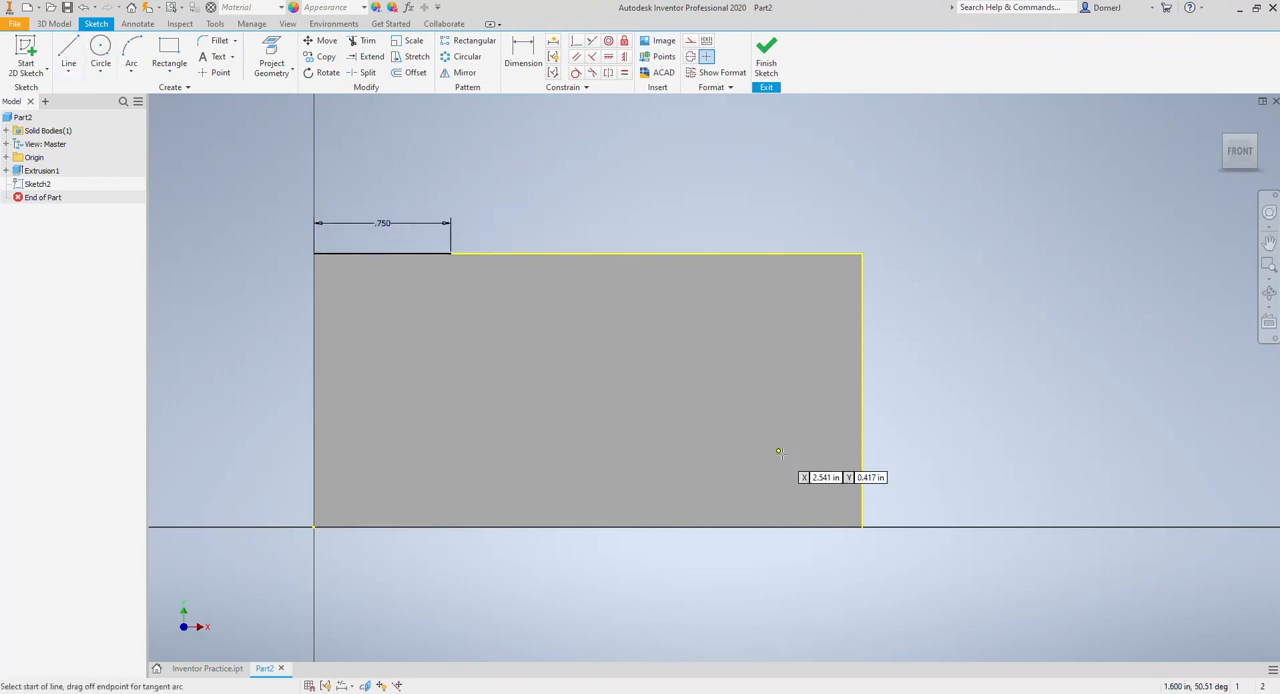
# Step: Draw a 0.375 in vertical line up the face's right edge from its lower-right corner
pyautogui.click(862, 526)
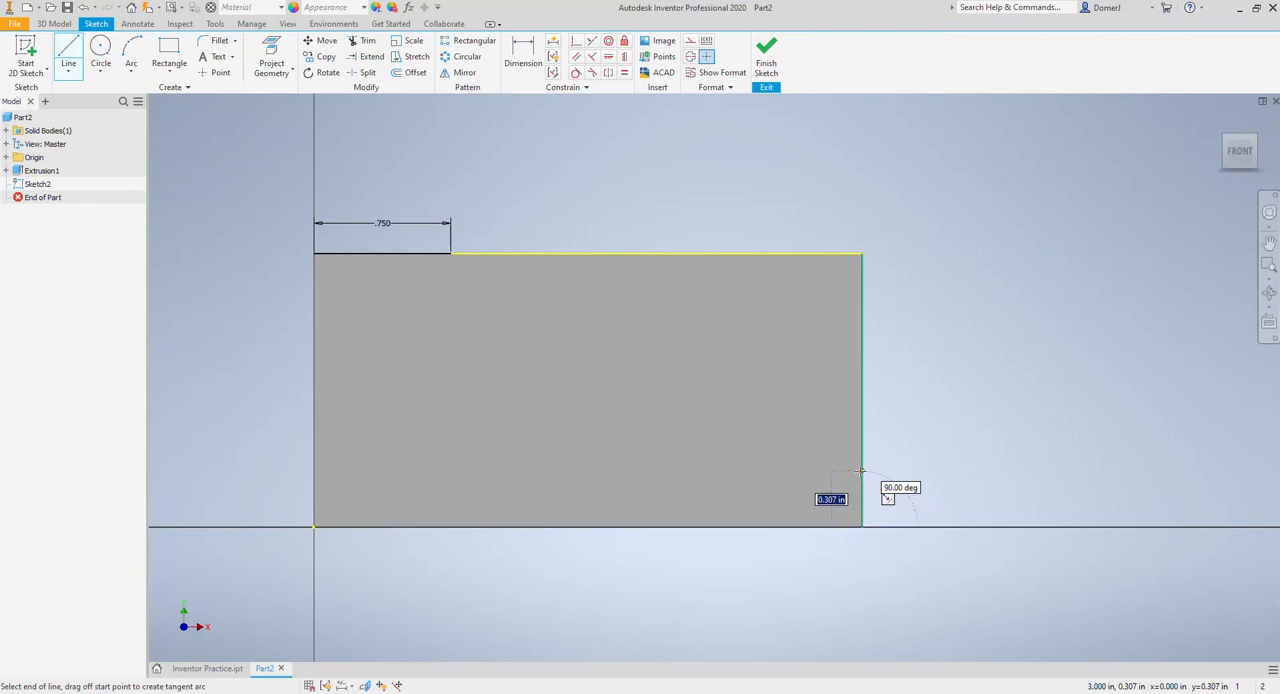
pyautogui.write('.375')
pyautogui.press('Return')
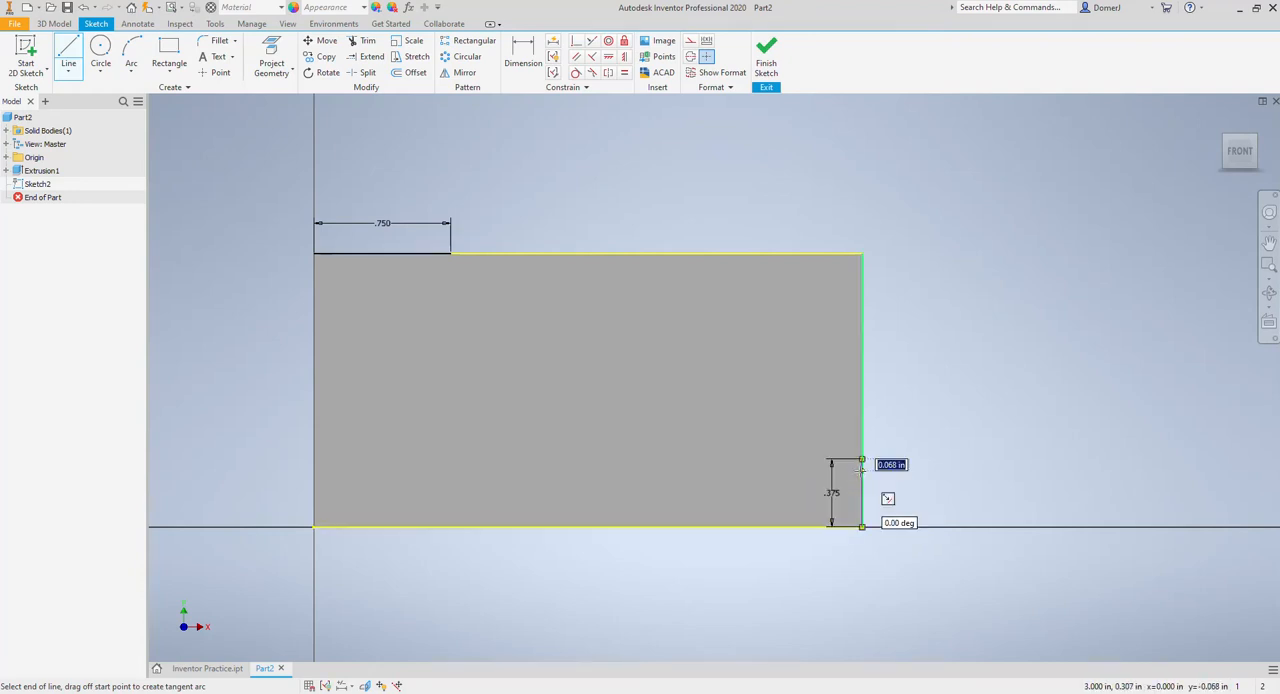
pyautogui.press('Escape')
pyautogui.press('Escape')
# Step: Connect the free ends of the 0.75 in and 0.375 in lines with a diagonal line
pyautogui.click(69, 57)
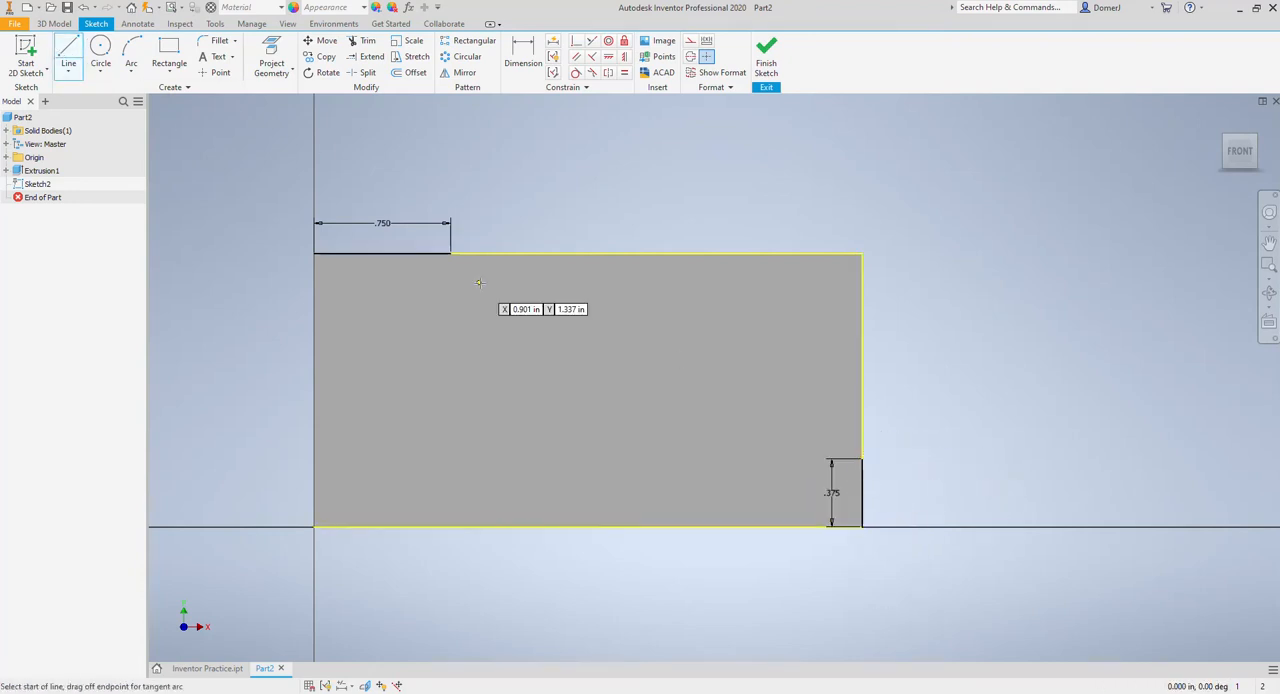
pyautogui.click(450, 254)
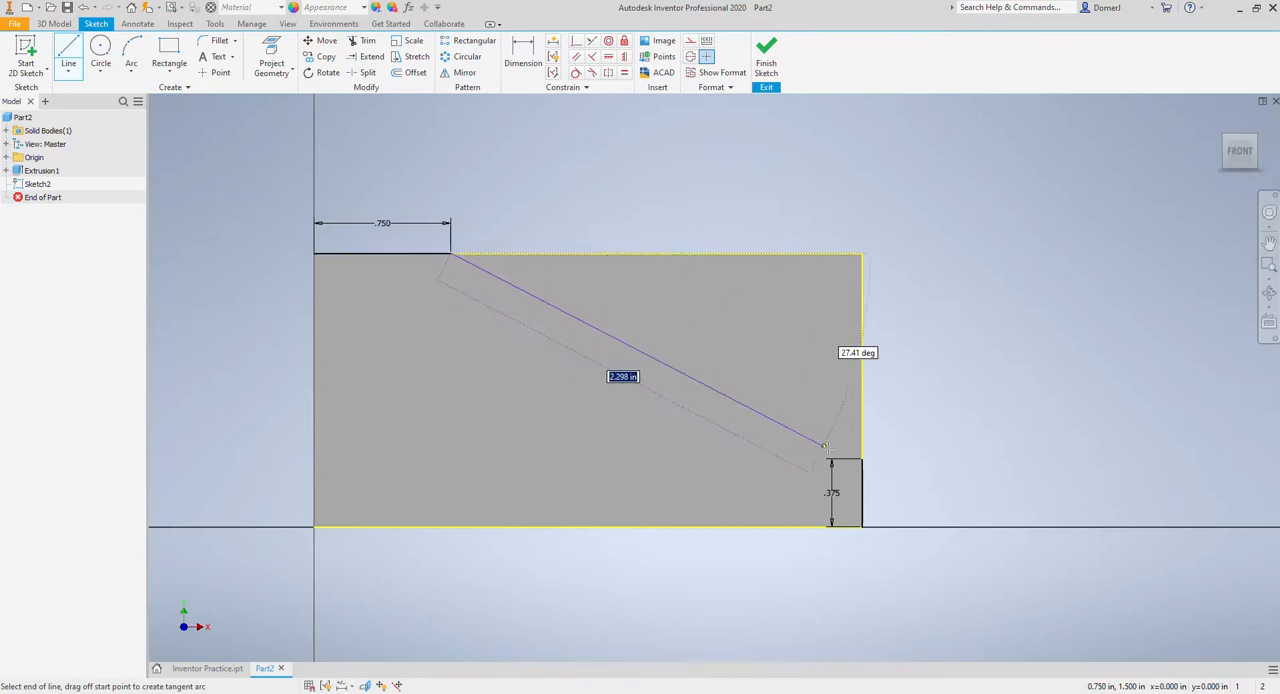
pyautogui.click(861, 459)
pyautogui.press('Escape')
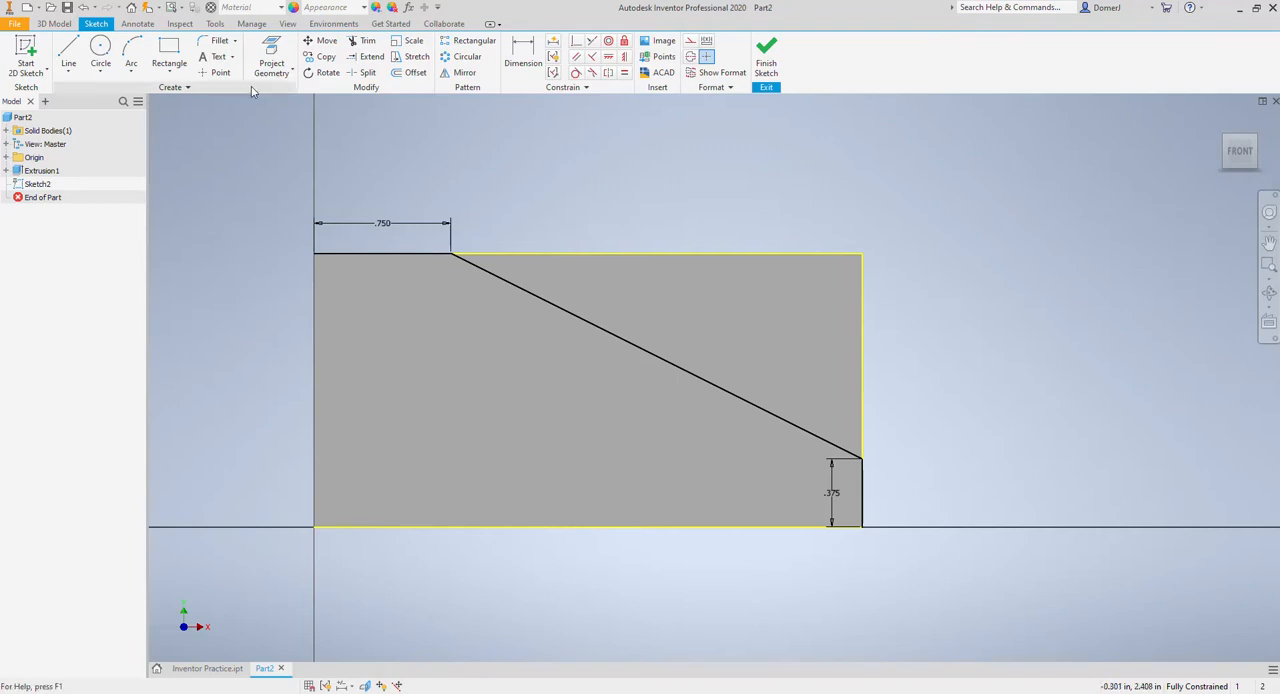
# Step: Draw a line along the top edge from the diagonal's upper end to the face's upper-right corner
pyautogui.click(68, 50)
pyautogui.click(450, 253)
pyautogui.doubleClick(862, 252)
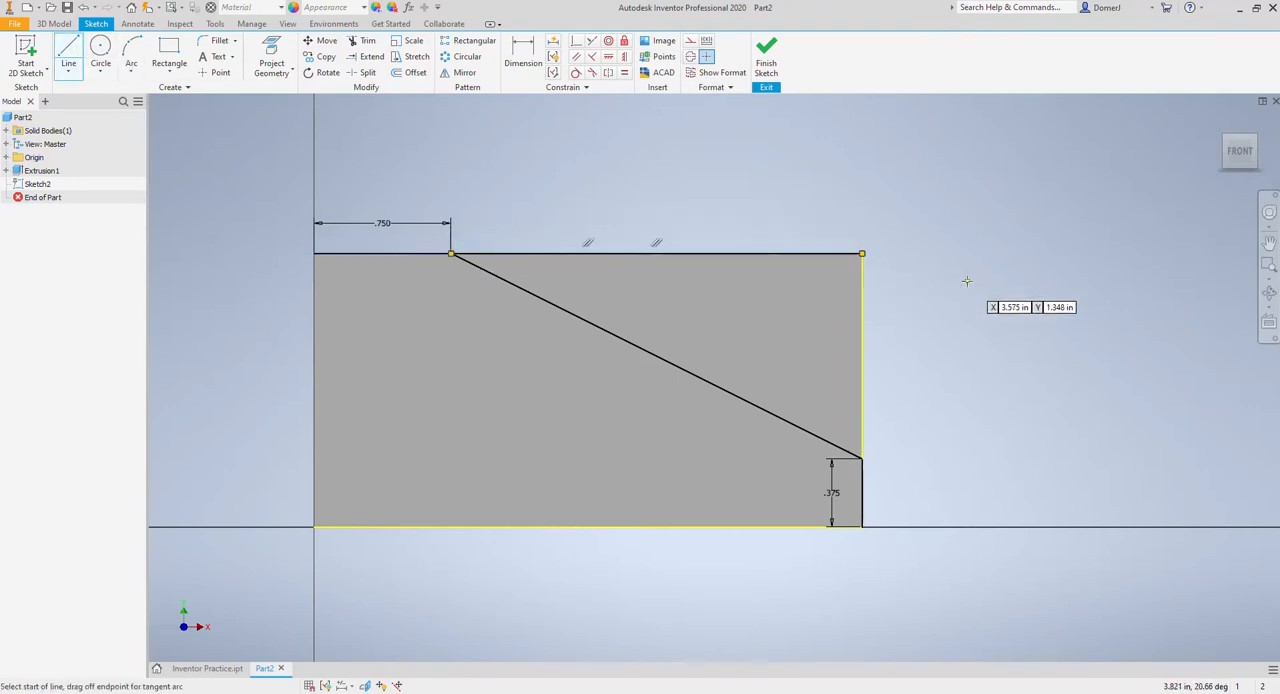
# Step: Close the triangle with a line down the face's right edge to the diagonal's lower end and finish the sketch
pyautogui.click(862, 253)
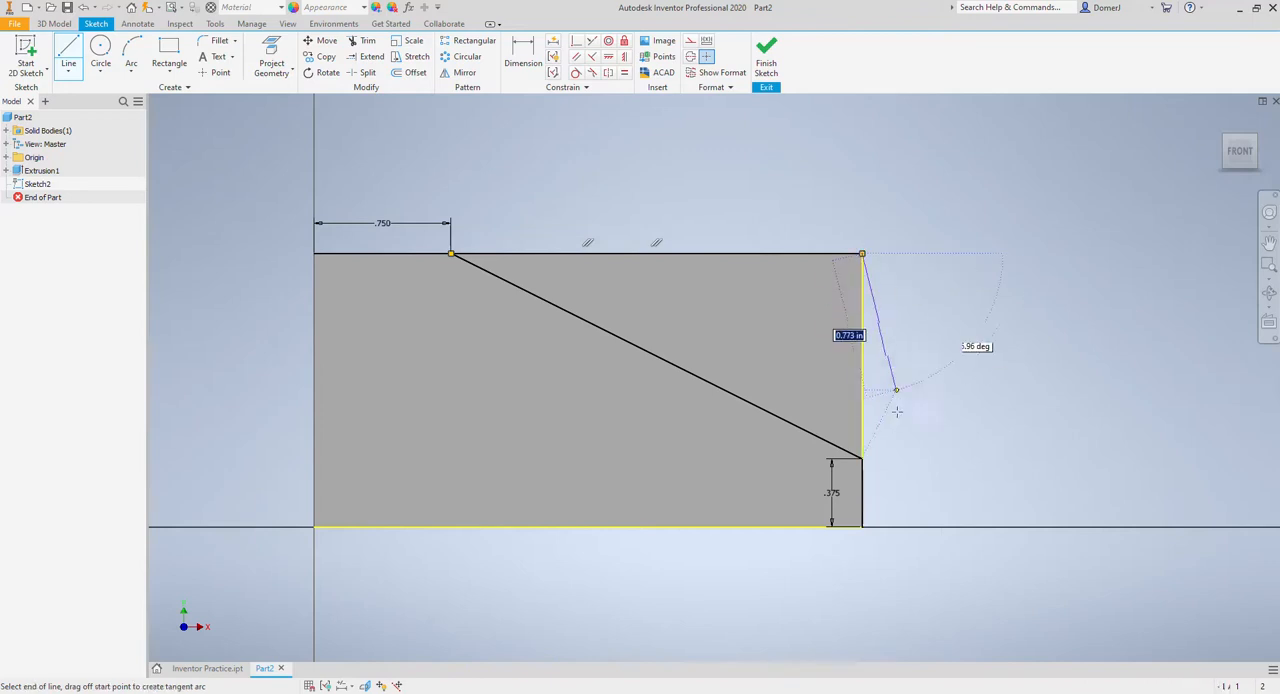
pyautogui.click(863, 458)
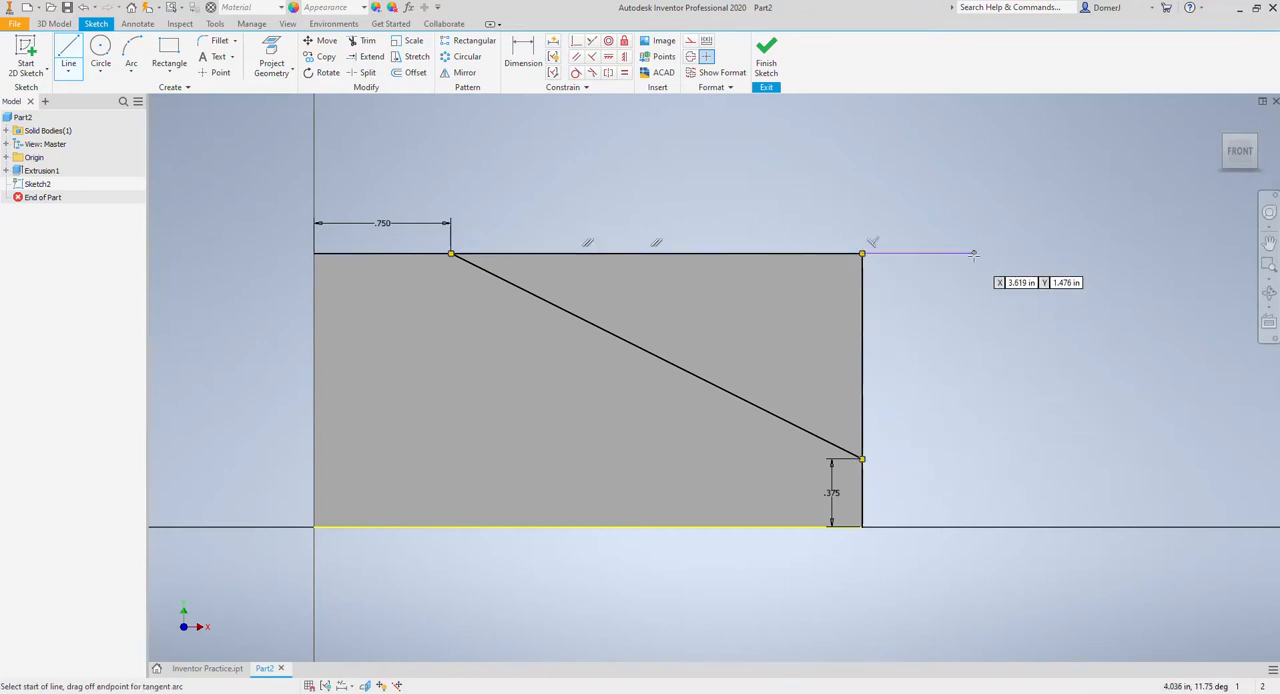
pyautogui.click(762, 55)
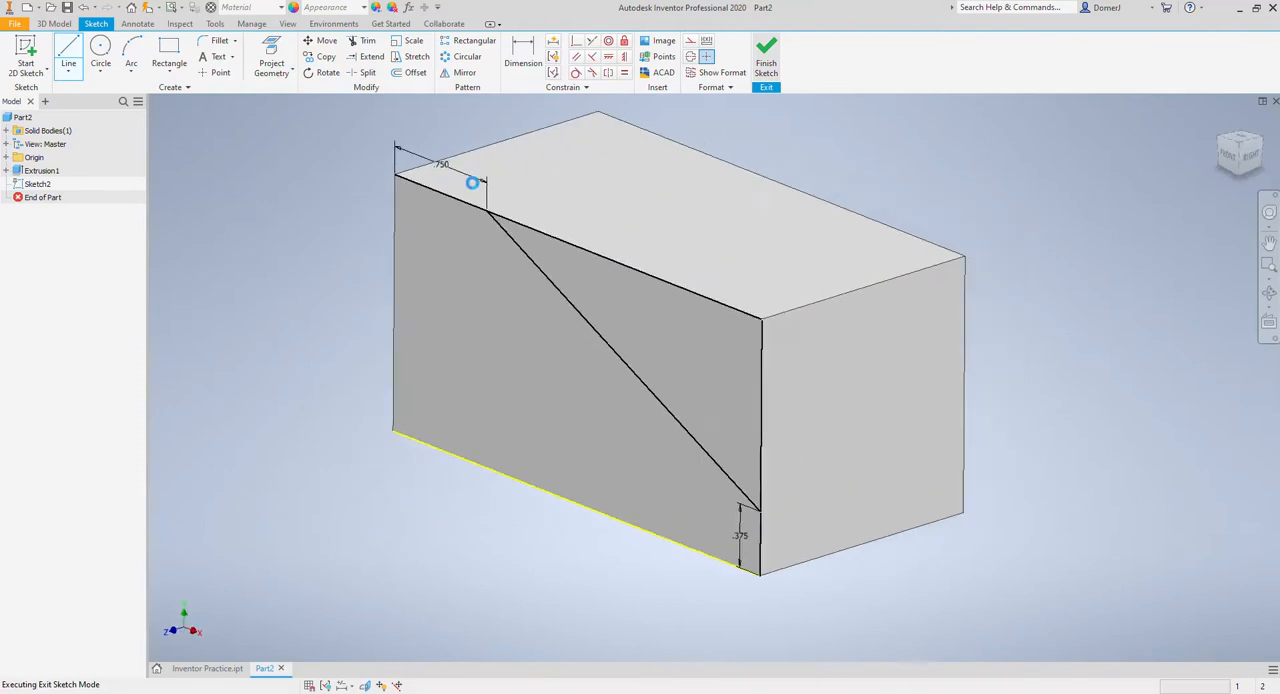
# Step: Extrude the triangular profile as a cut through the whole block to form the sloped top
pyautogui.click(70, 50)
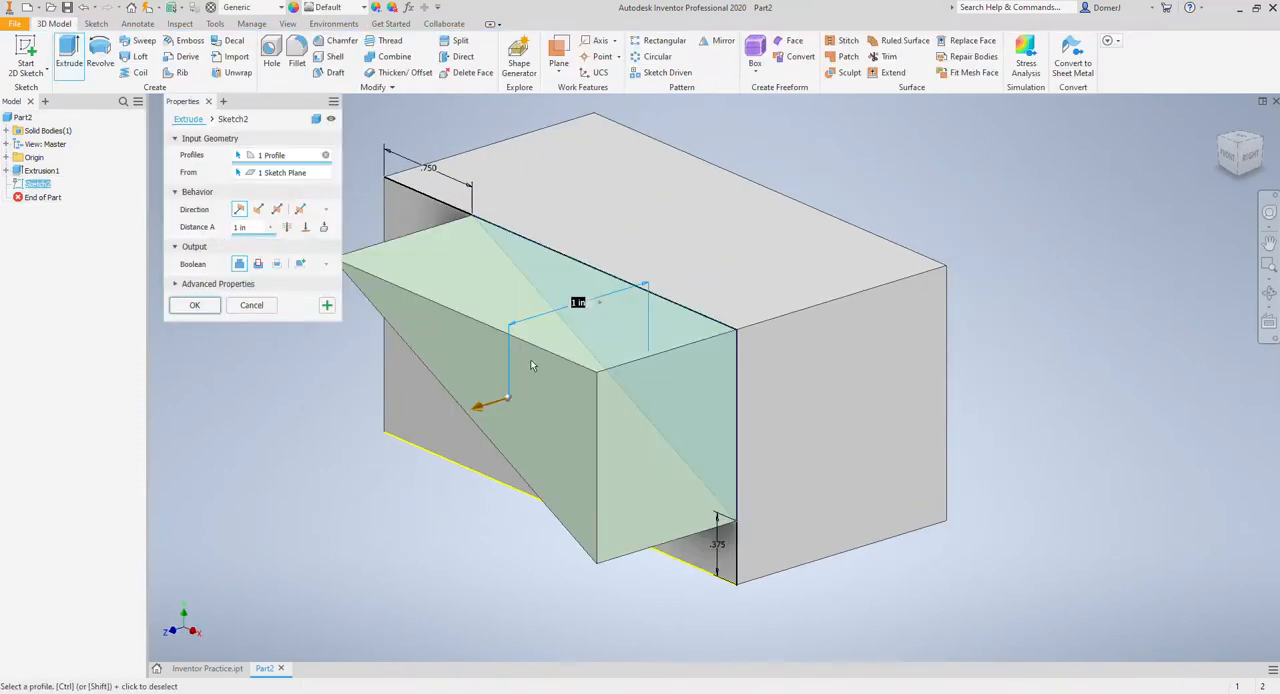
pyautogui.click(258, 208)
pyautogui.click(257, 263)
pyautogui.click(287, 227)
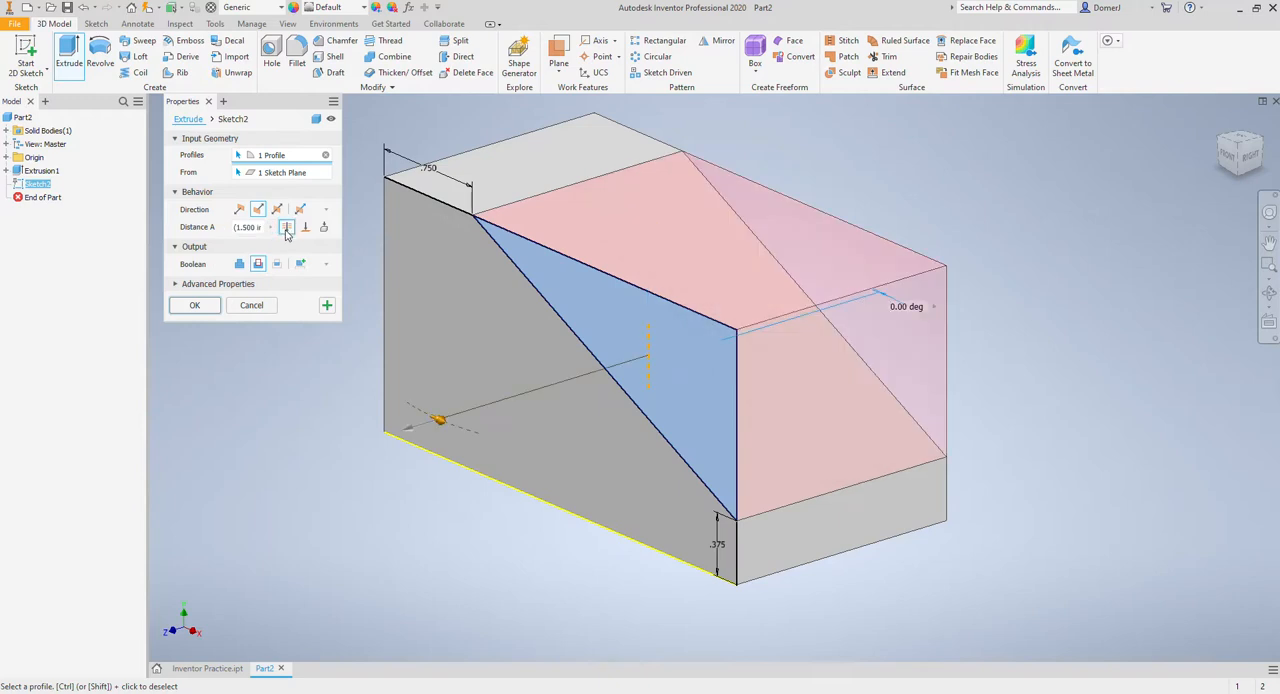
pyautogui.click(216, 304)
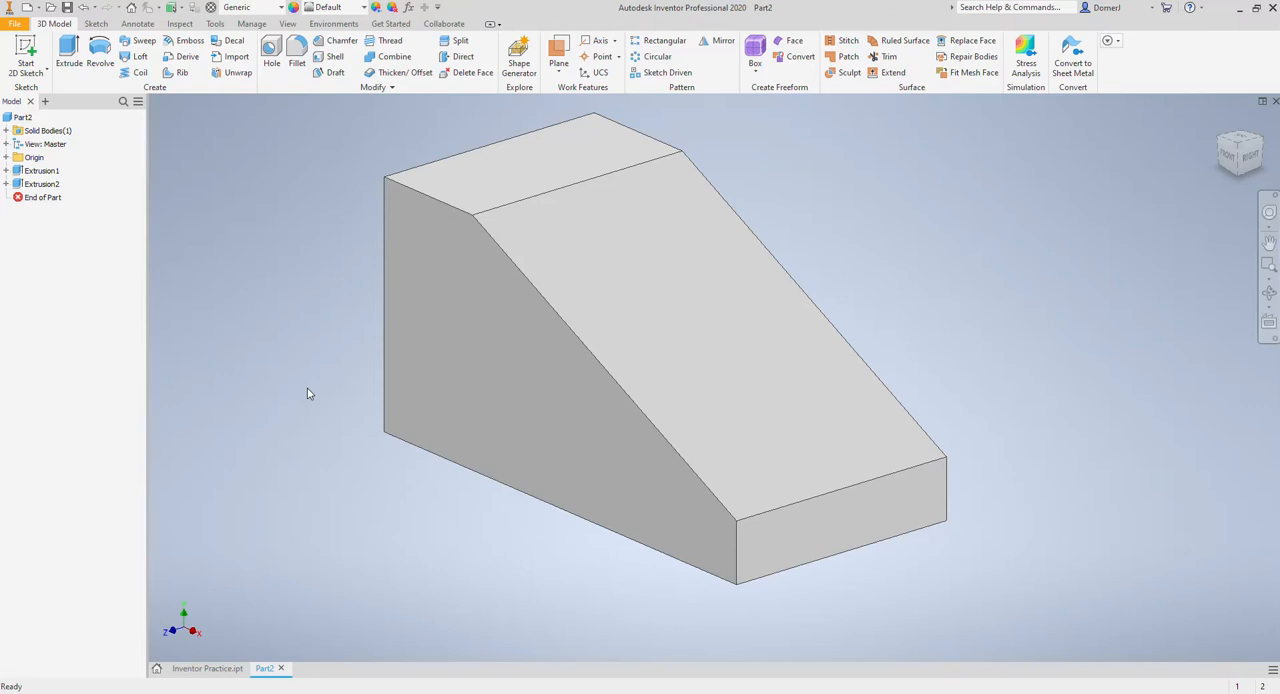
# Step: Start a sketch on the front face and draw a rectangle across its middle, extending past the face above and below
pyautogui.click(26, 58)
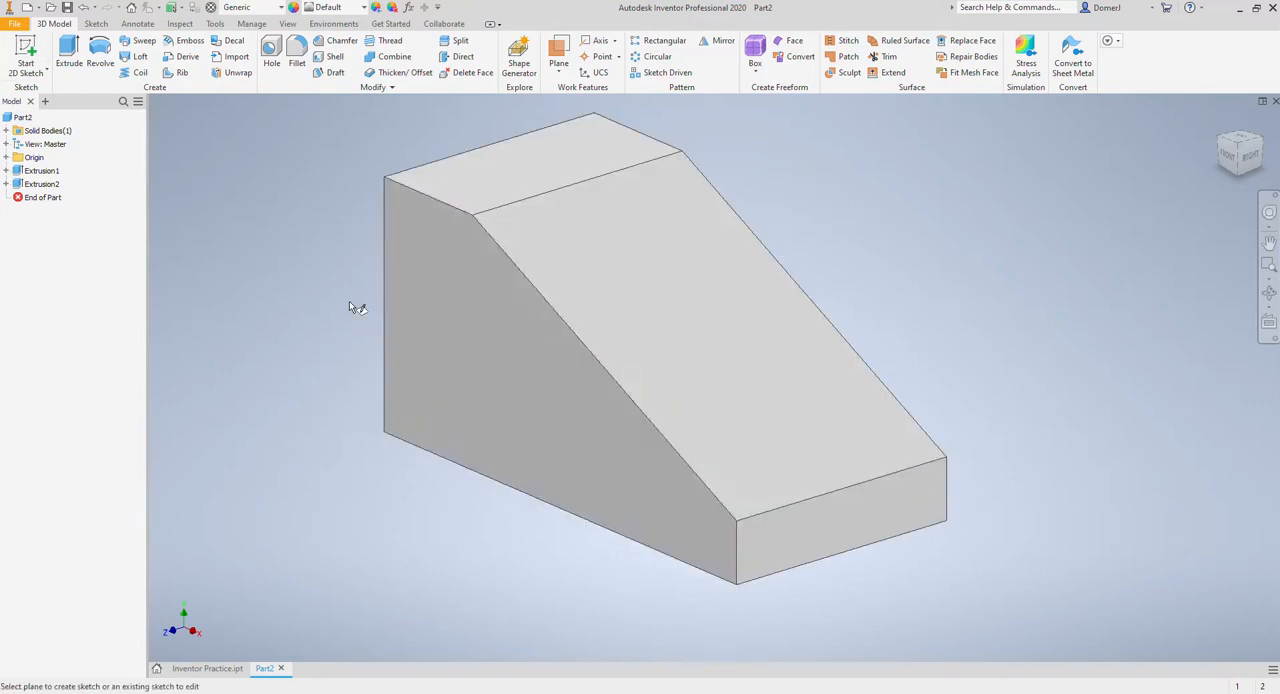
pyautogui.click(478, 356)
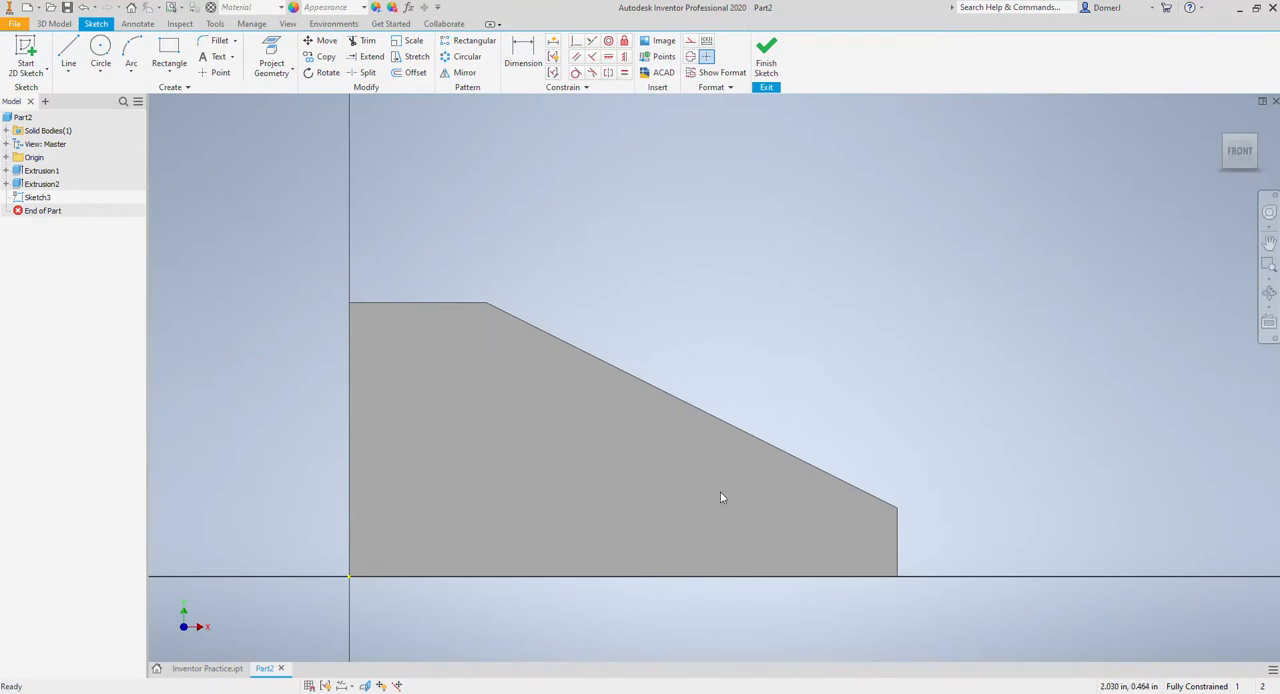
pyautogui.moveTo(720, 491); pyautogui.dragTo(717, 443, button='middle')
pyautogui.click(169, 52)
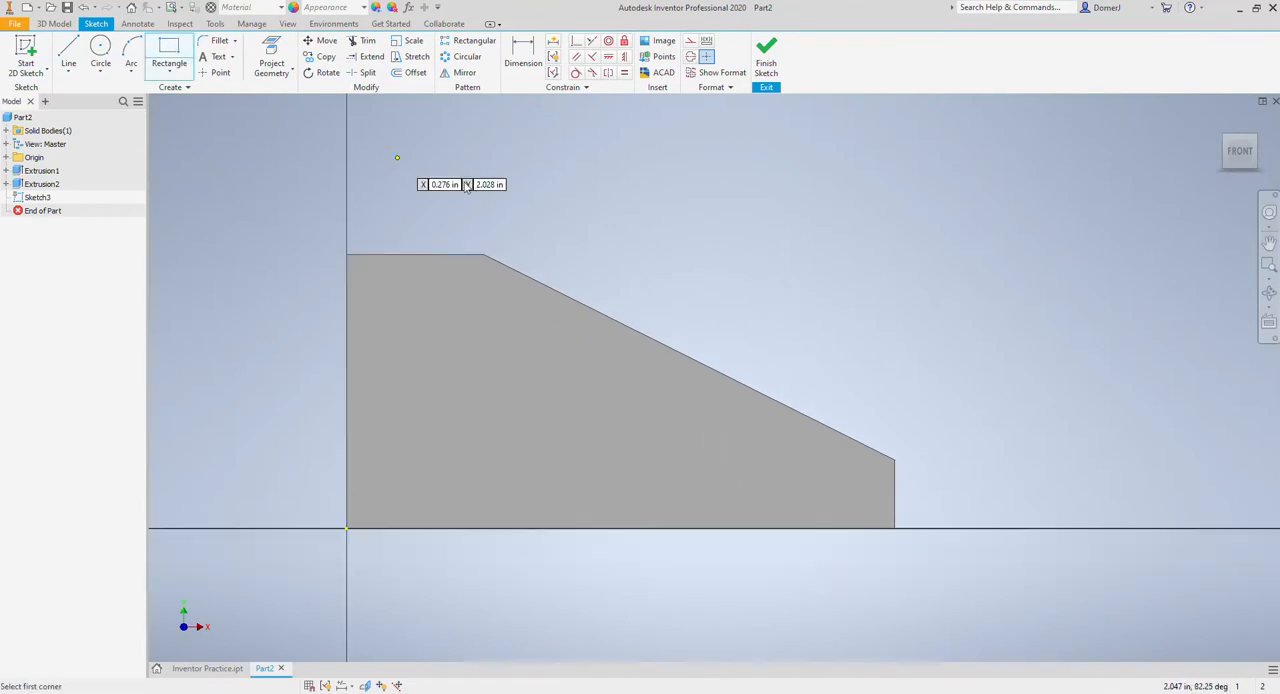
pyautogui.click(438, 149)
pyautogui.click(745, 632)
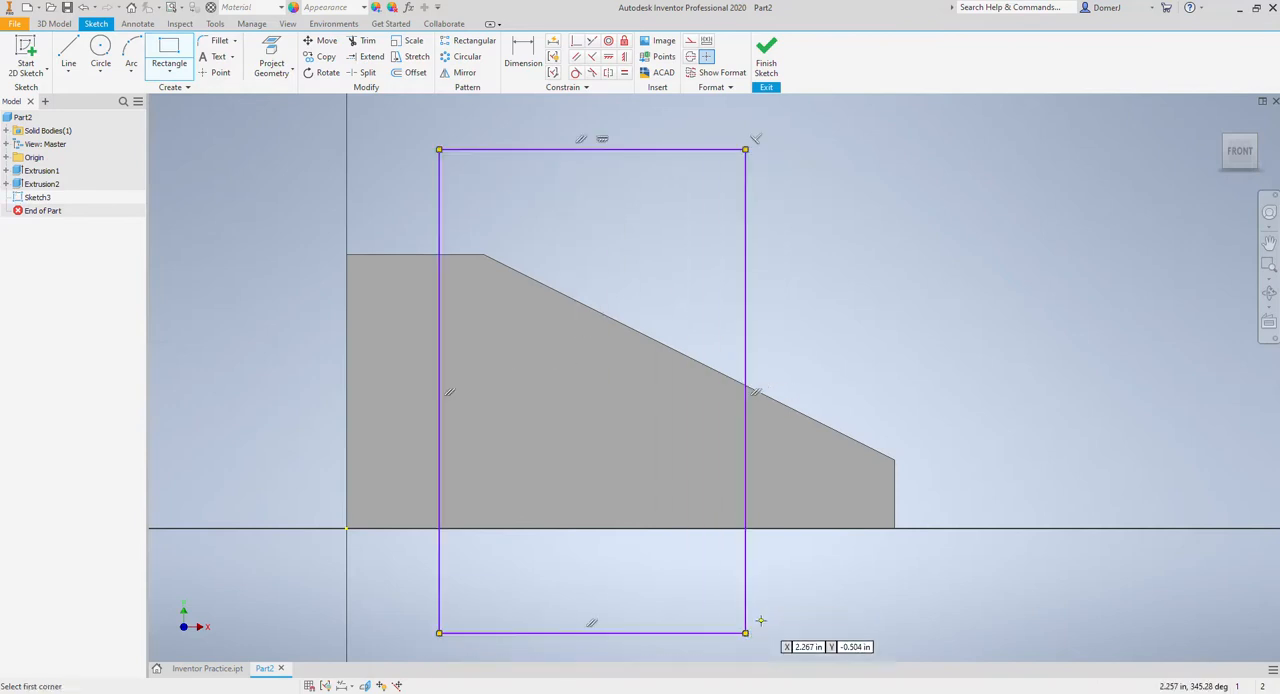
pyautogui.press('Escape')
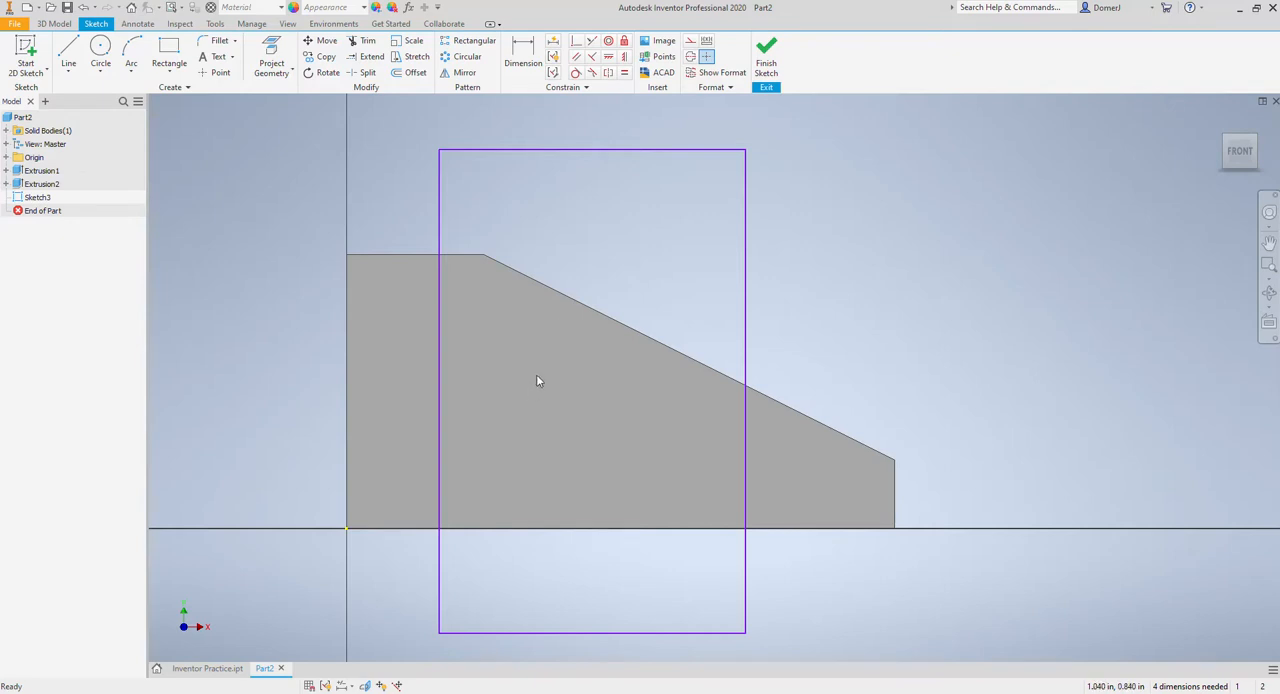
# Step: Dimension the rectangle's left side 0.375 in from the face's left edge
pyautogui.click(523, 55)
pyautogui.click(441, 288)
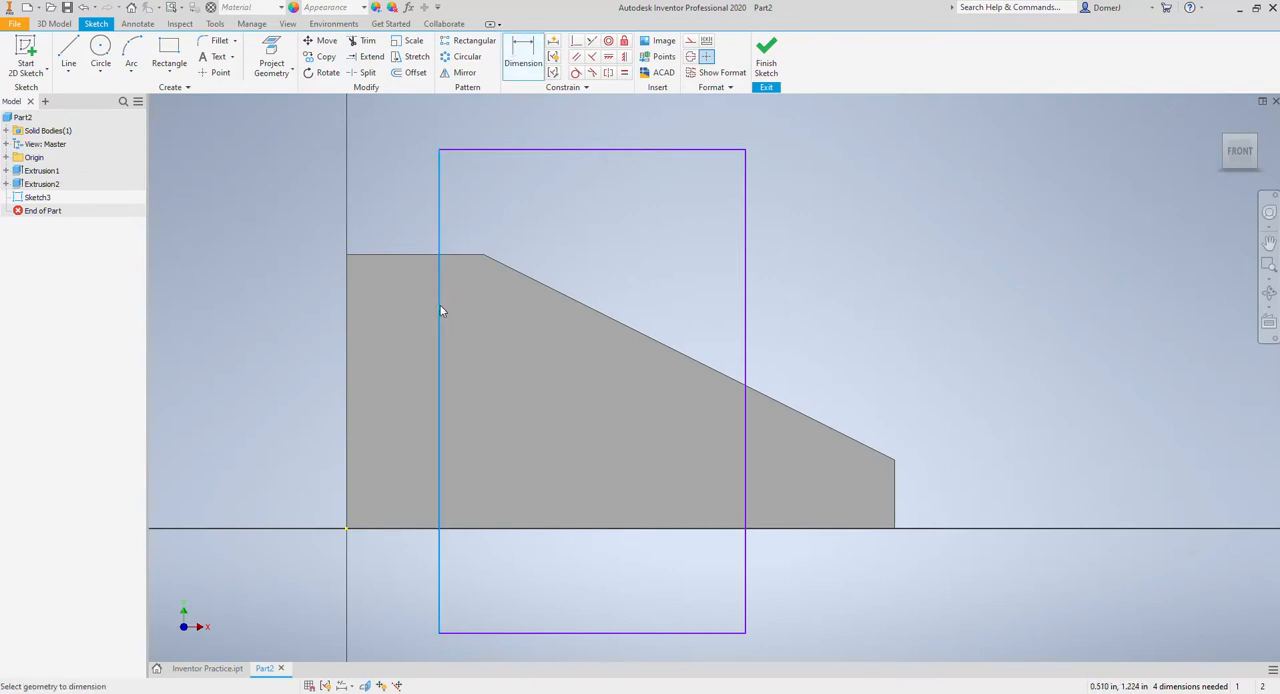
pyautogui.click(348, 327)
pyautogui.click(378, 329)
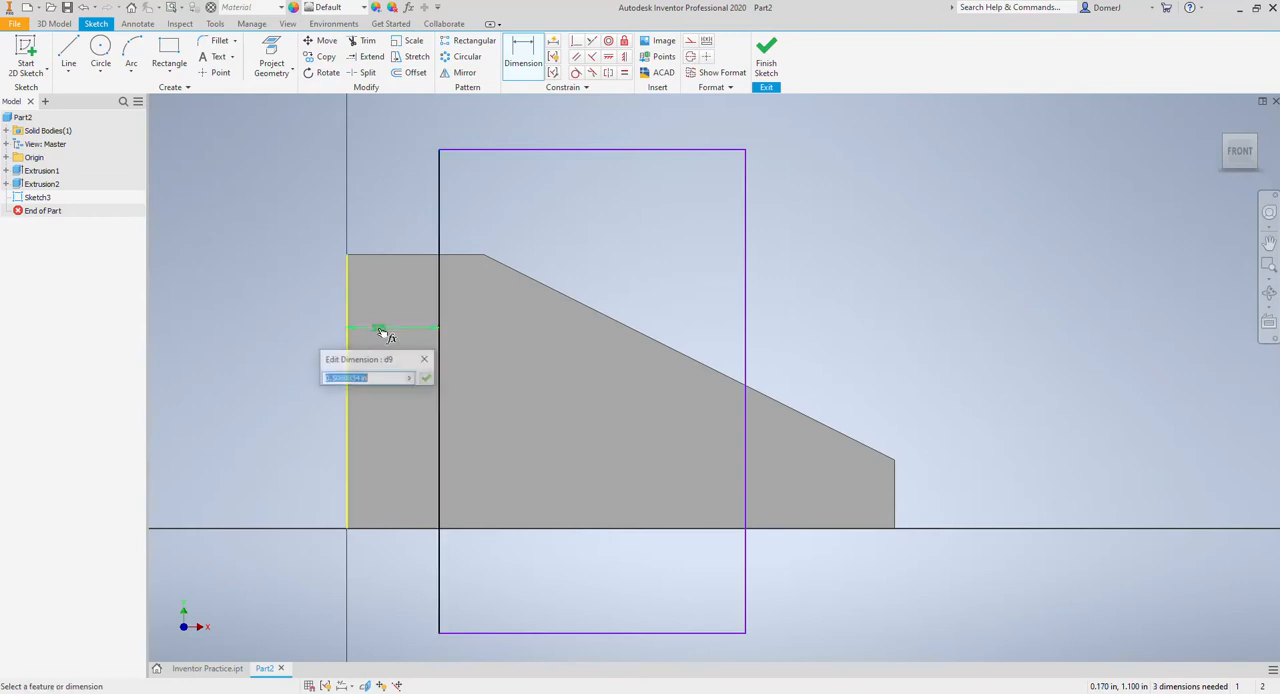
pyautogui.write('.375')
pyautogui.press('Return')
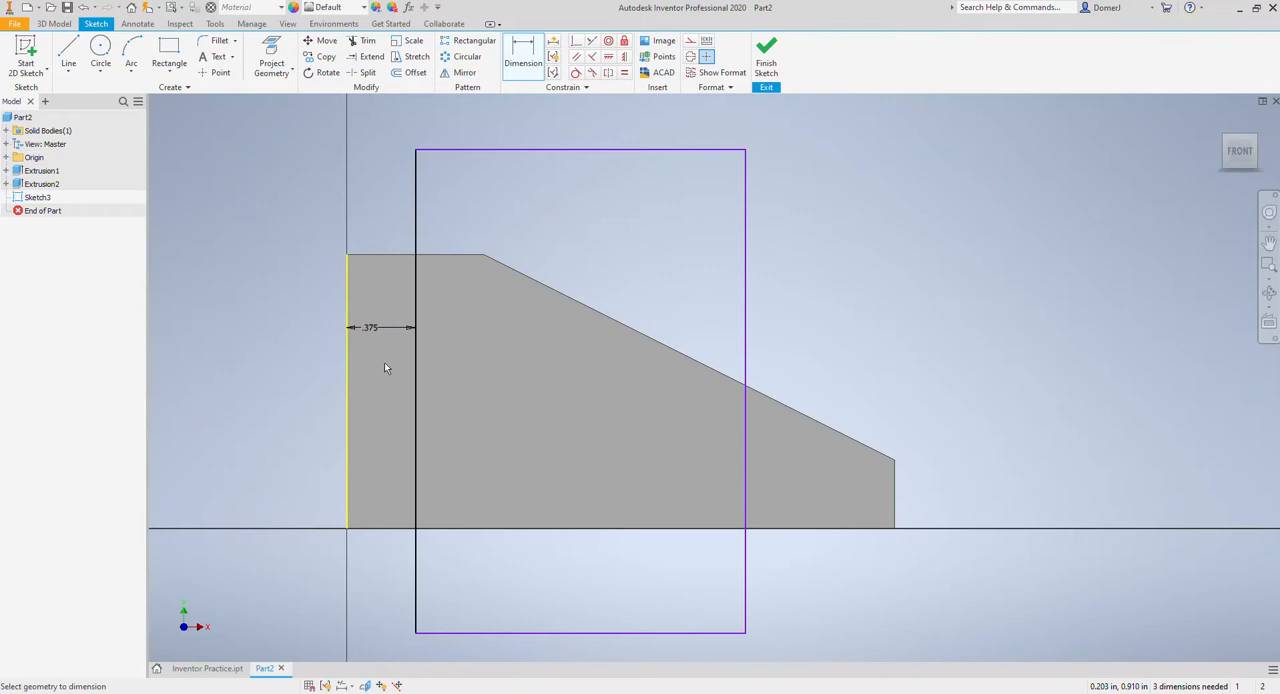
# Step: Dimension the rectangle's right side 0.75 in from the face's right edge and finish the sketch
pyautogui.click(746, 500)
pyautogui.click(891, 502)
pyautogui.click(843, 498)
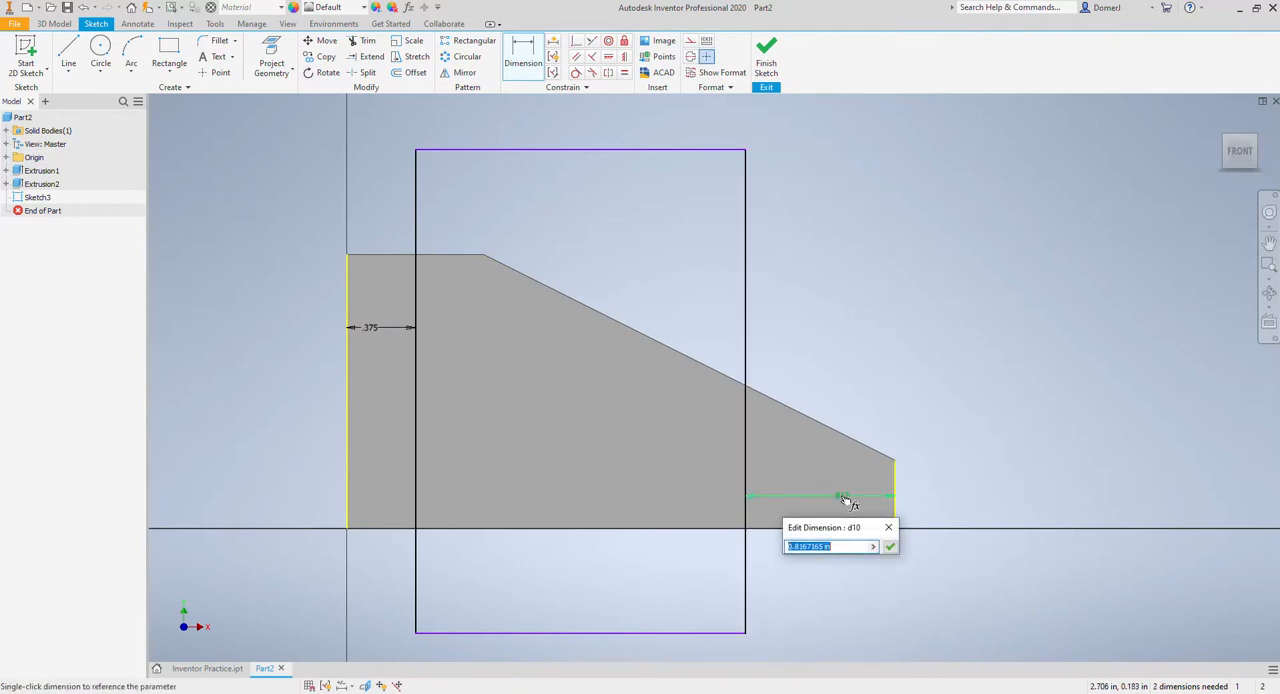
pyautogui.write('.375')
pyautogui.press('Return')
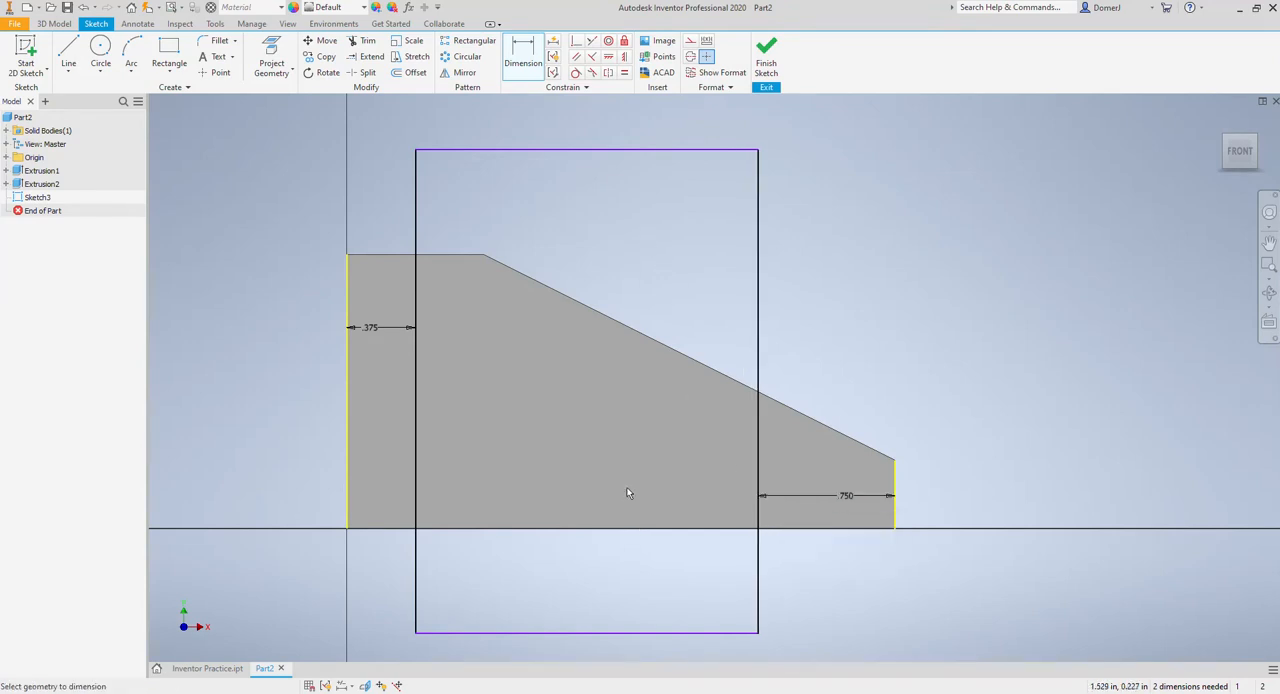
pyautogui.click(766, 55)
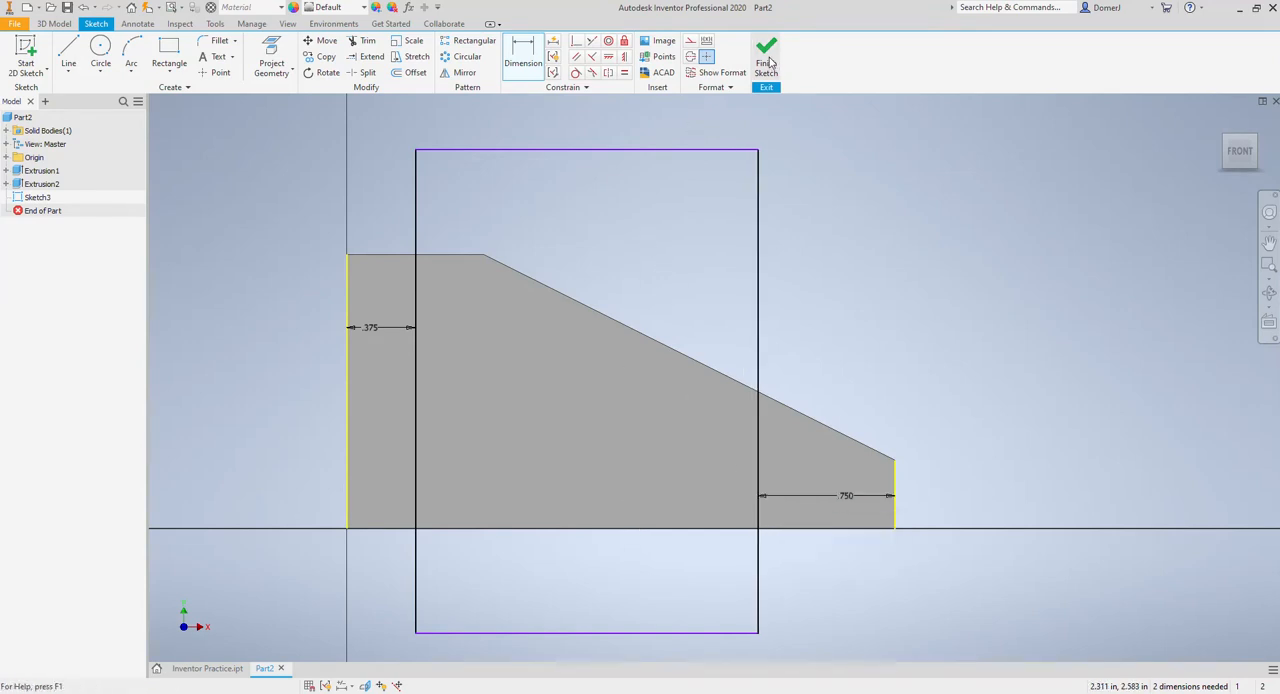
# Step: Extrude the rectangle as a cut 0.75 in deep into the body
pyautogui.click(69, 52)
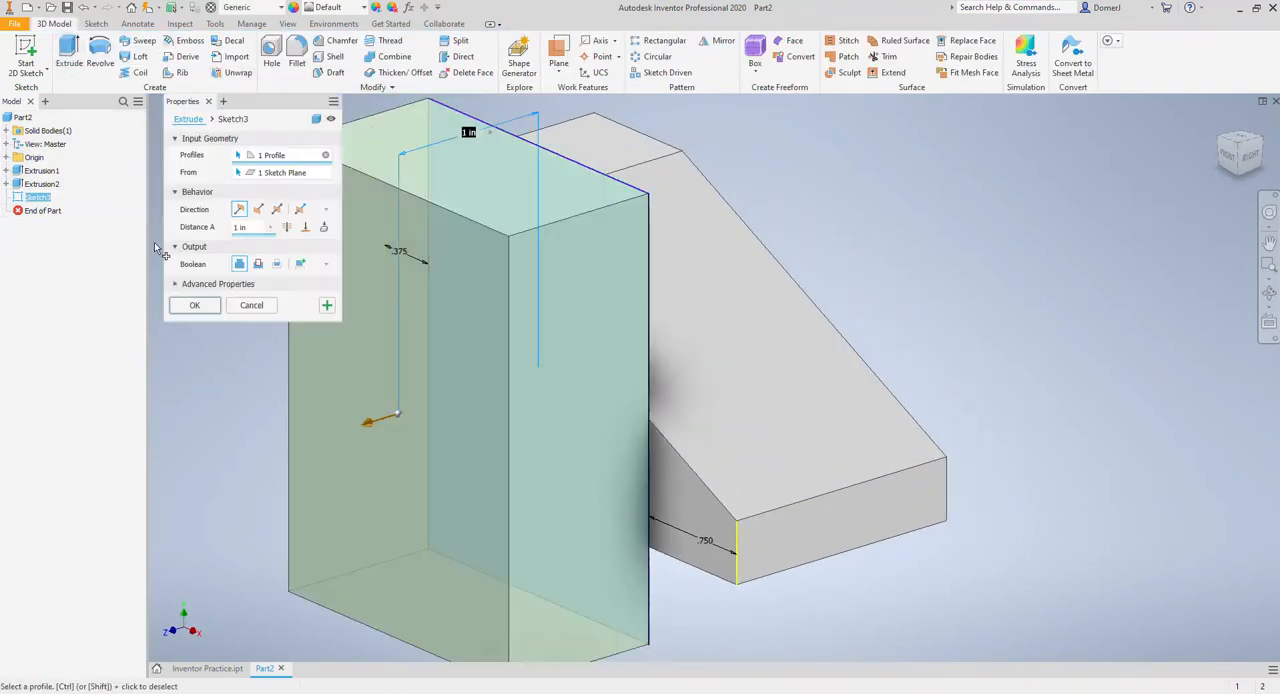
pyautogui.click(258, 263)
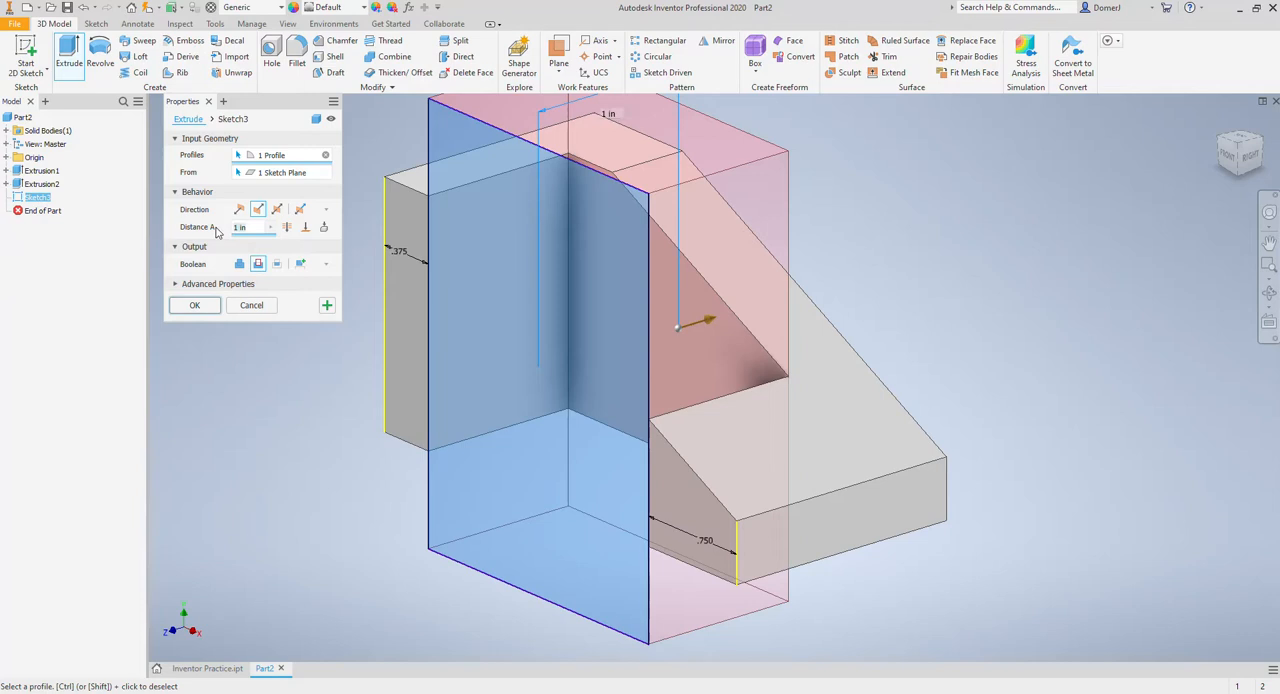
pyautogui.write('.75')
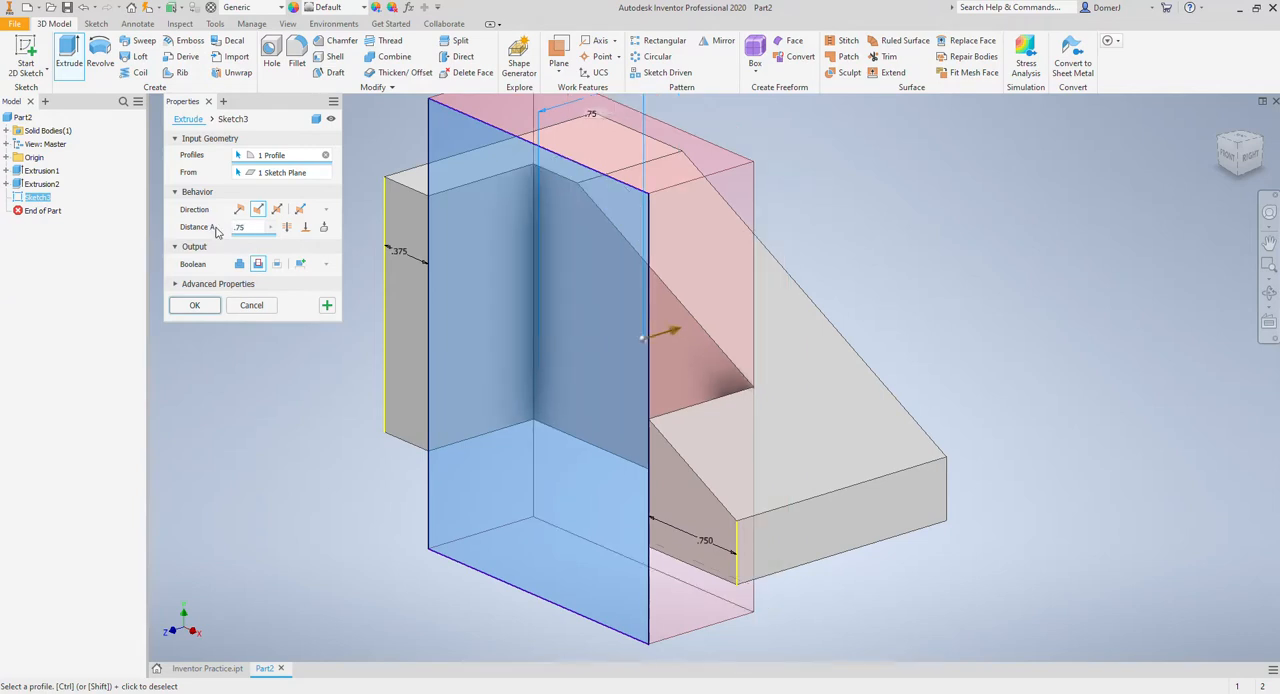
pyautogui.click(198, 304)
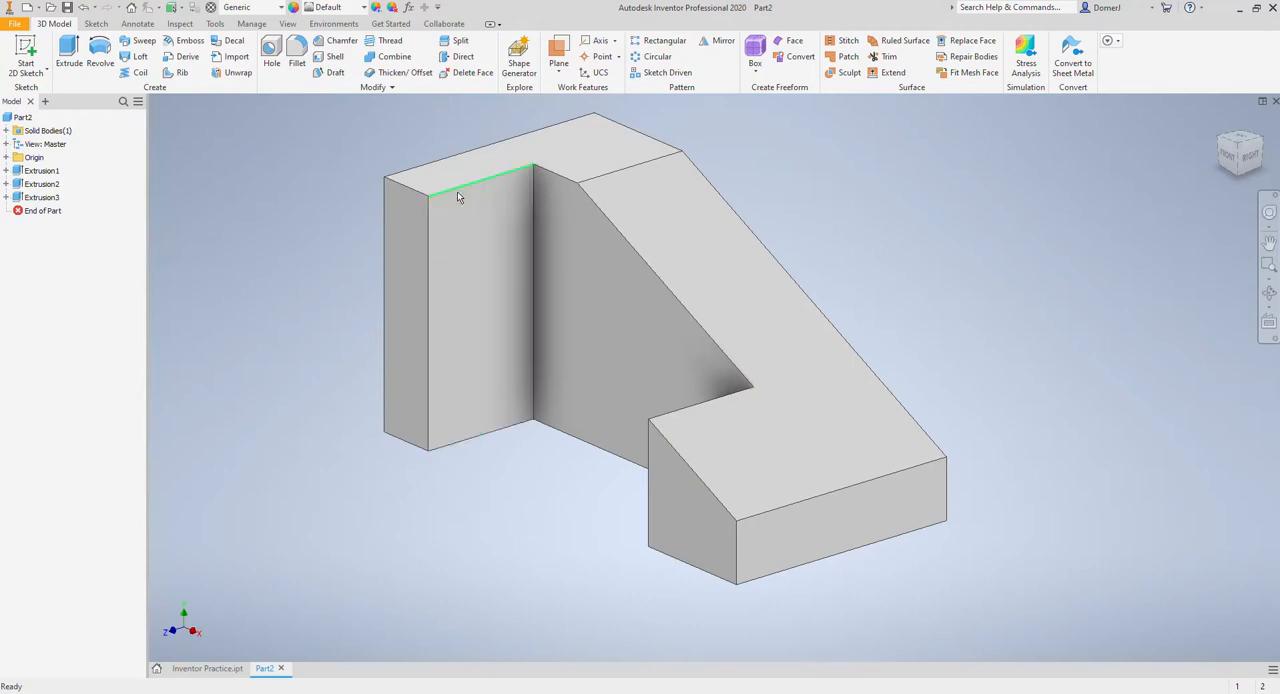
# Step: Start a sketch on the part's left end face and draw a 1.125 in line along its top edge from the upper-left corner
pyautogui.click(1224, 148)
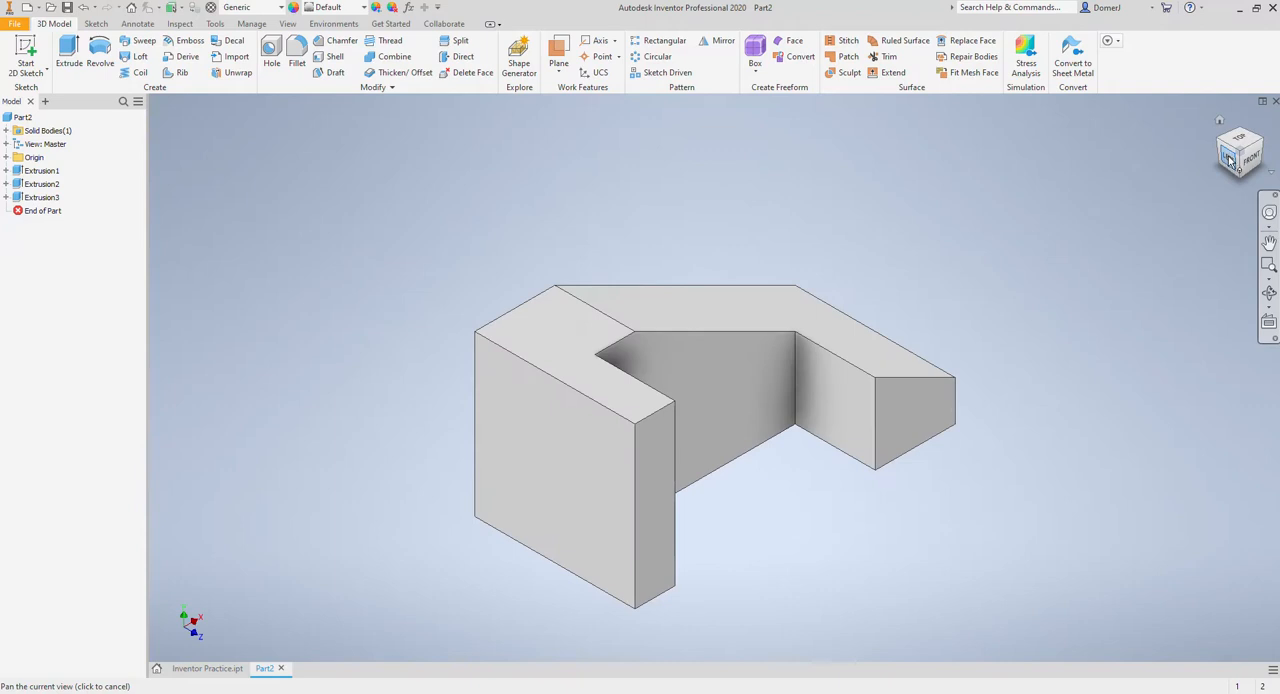
pyautogui.click(1230, 160)
pyautogui.click(26, 55)
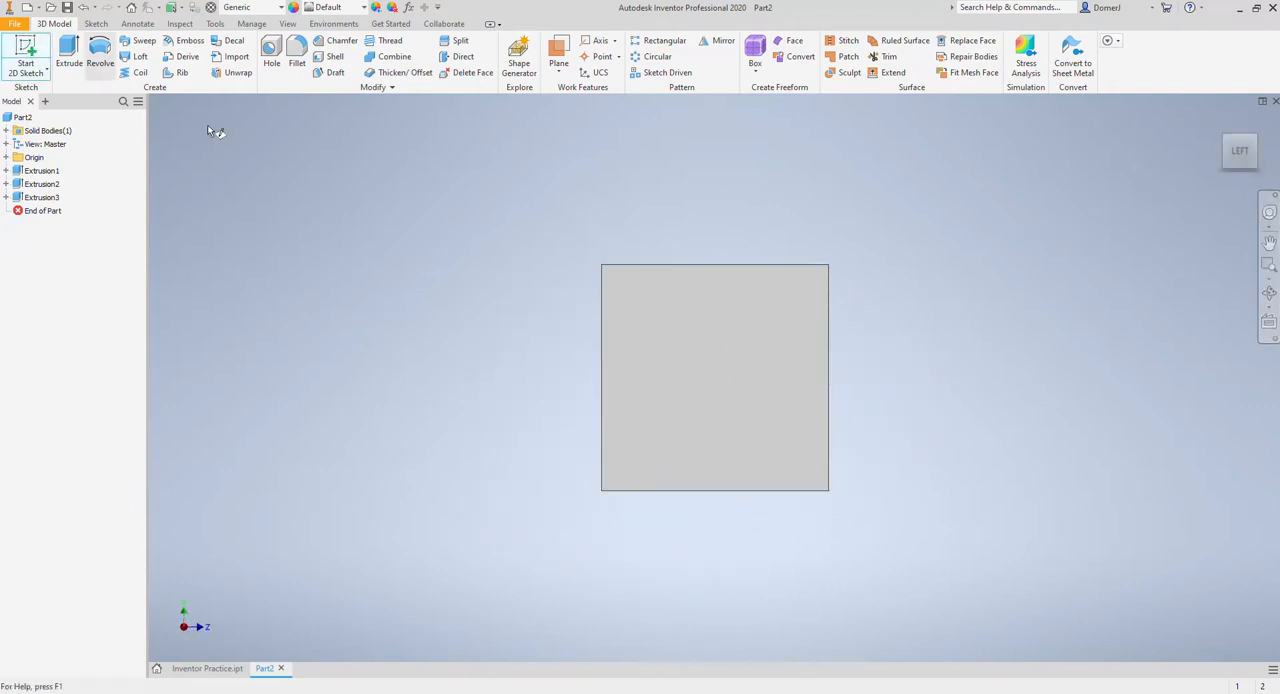
pyautogui.click(717, 346)
pyautogui.moveTo(837, 264); pyautogui.dragTo(538, 371, button='middle')
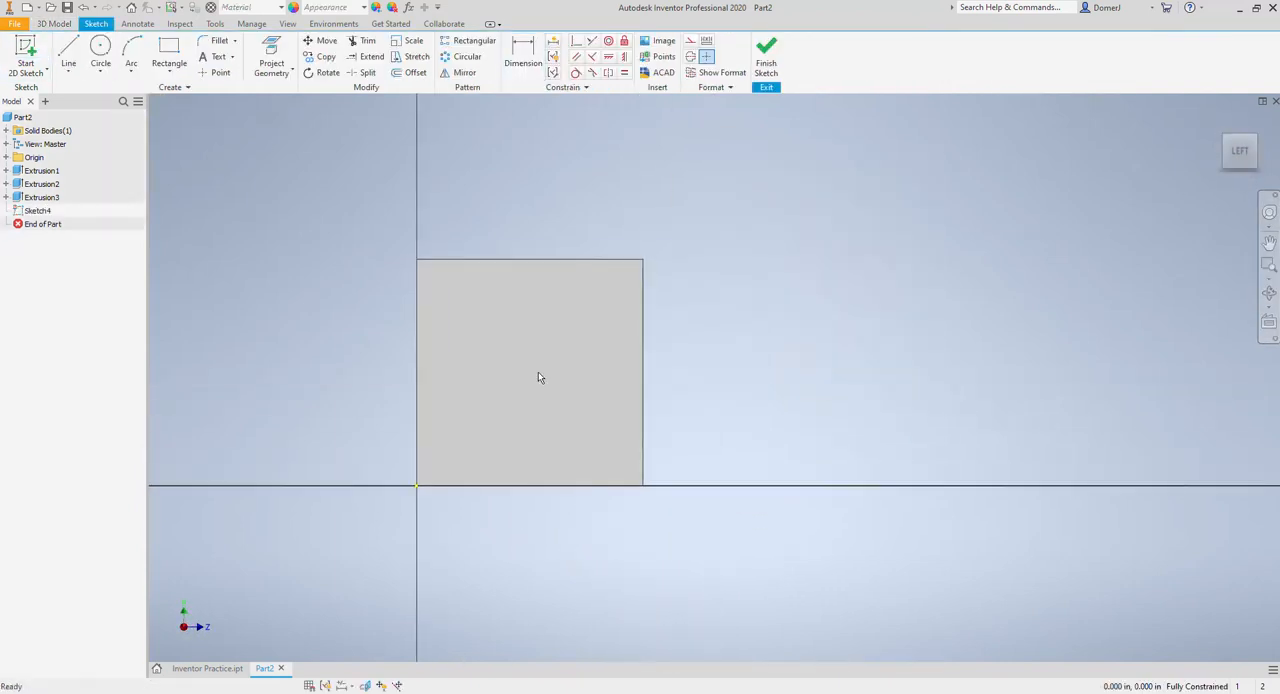
pyautogui.click(68, 50)
pyautogui.click(417, 259)
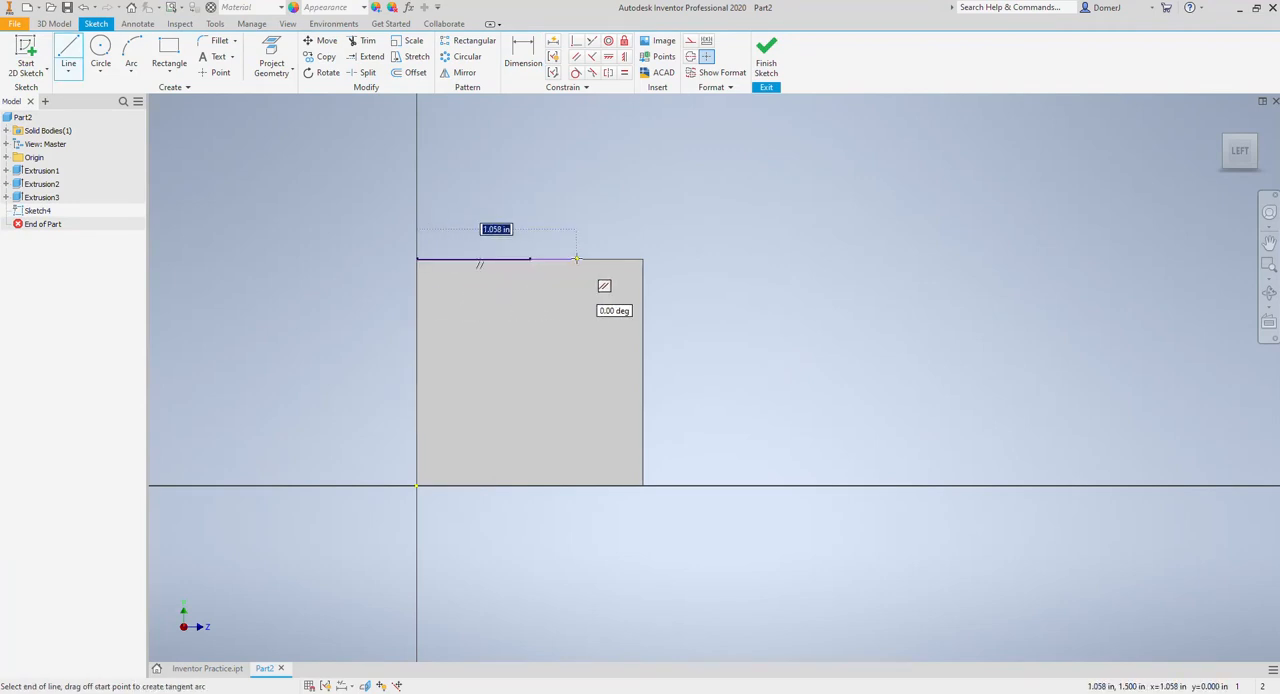
pyautogui.write('1.125')
pyautogui.press('Return')
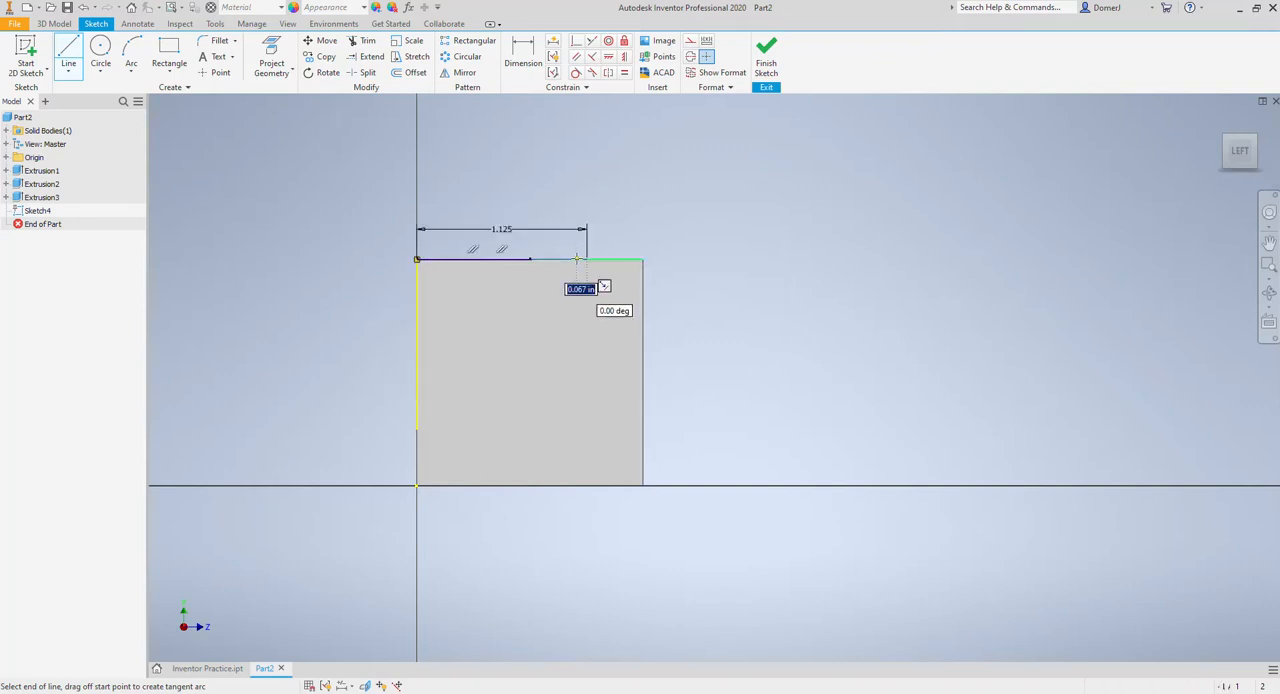
# Step: Draw a 1.25 in line up the face's right edge from its lower-right corner and connect it diagonally to the top line's end
pyautogui.click(66, 52)
pyautogui.click(643, 487)
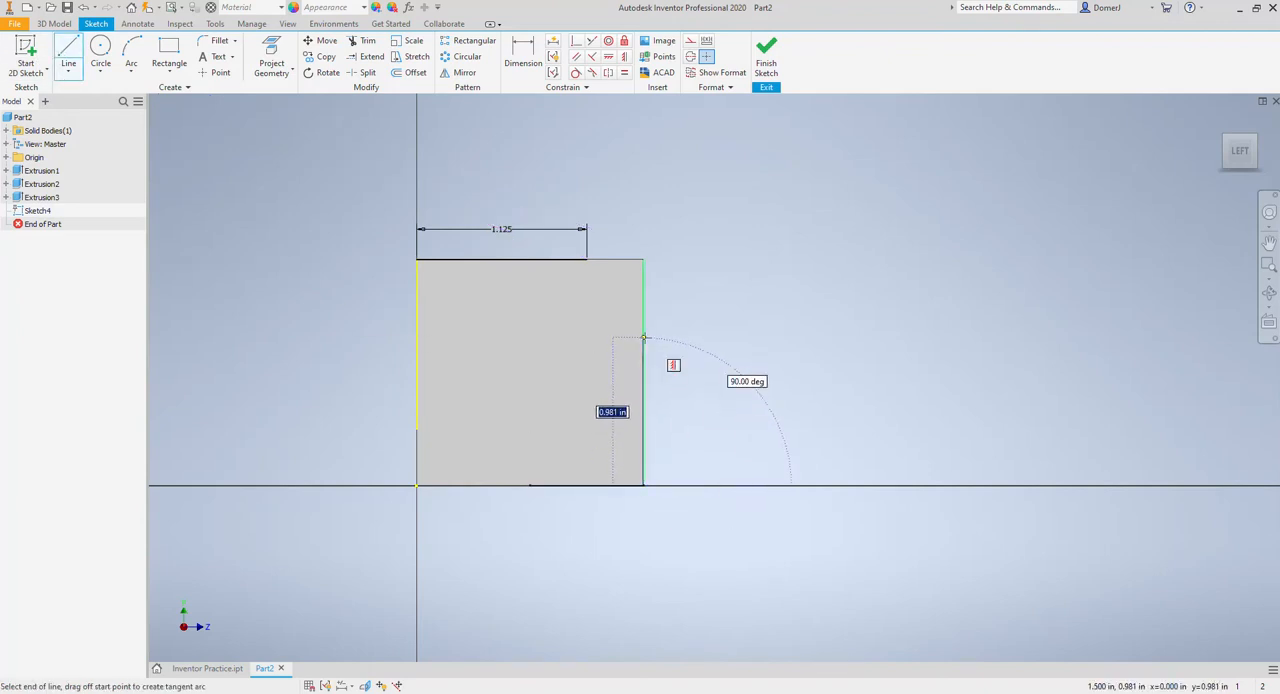
pyautogui.write('1.25')
pyautogui.press('Return')
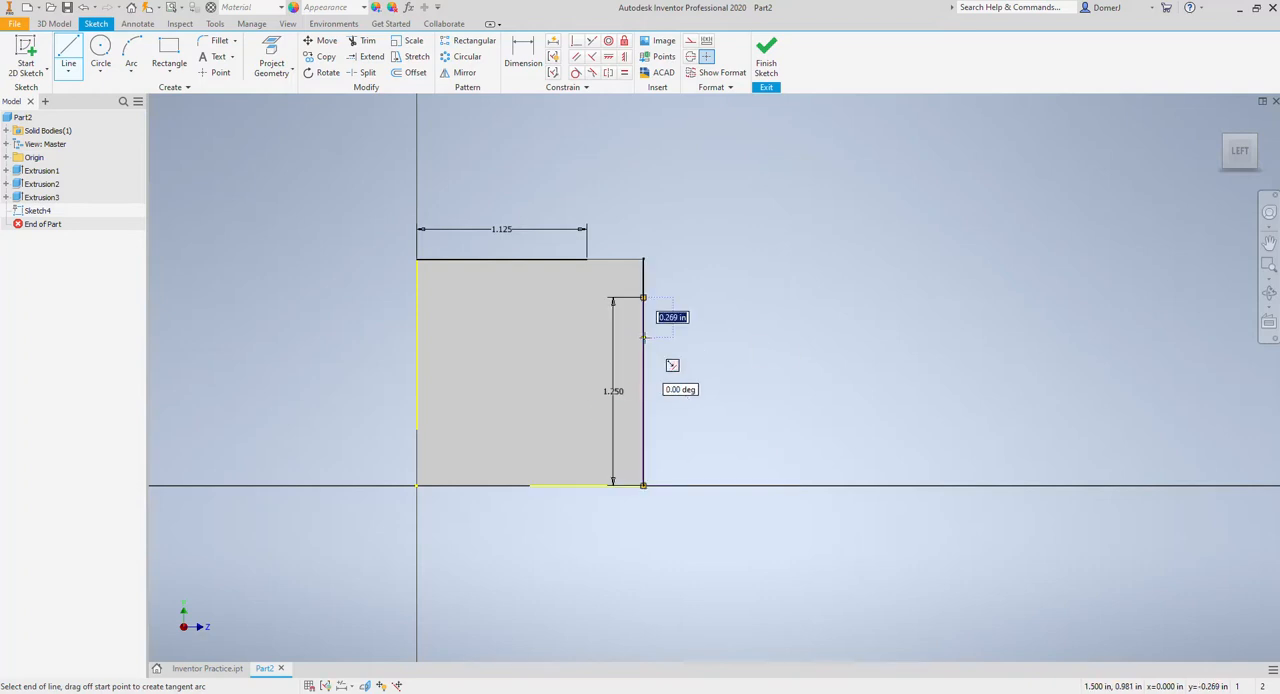
pyautogui.click(587, 260)
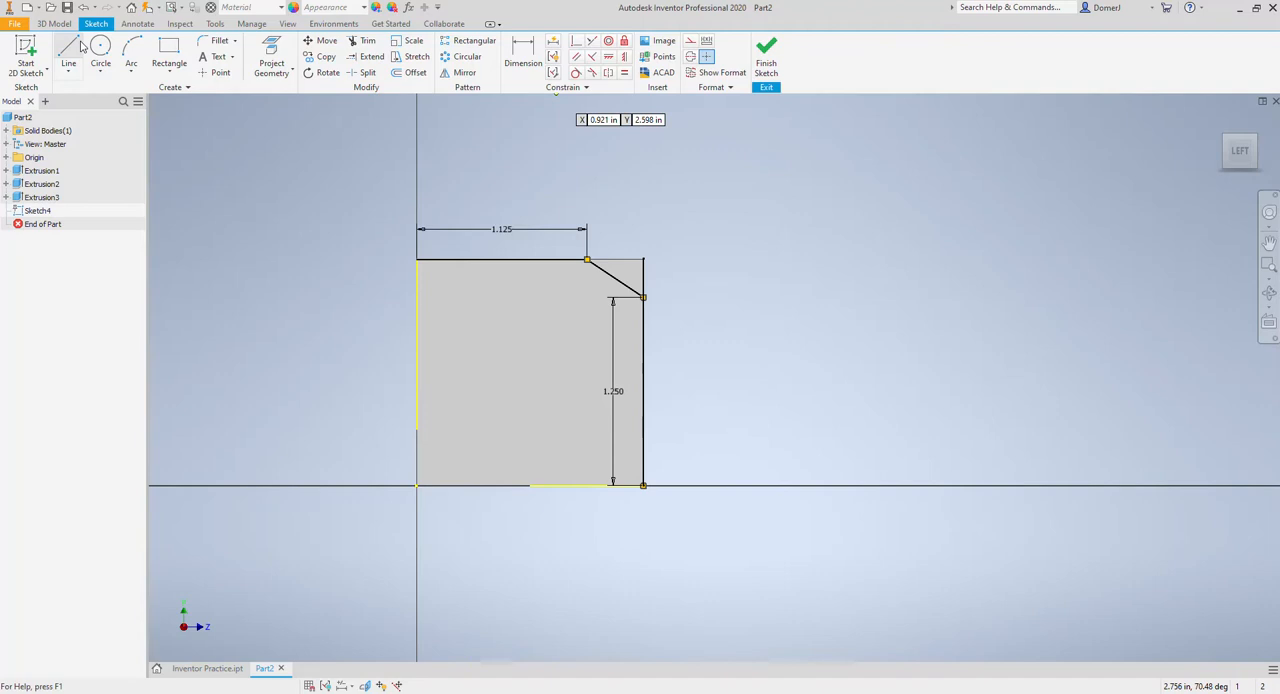
# Step: Close the corner triangle along the face's top and right edges and finish the sketch
pyautogui.click(587, 260)
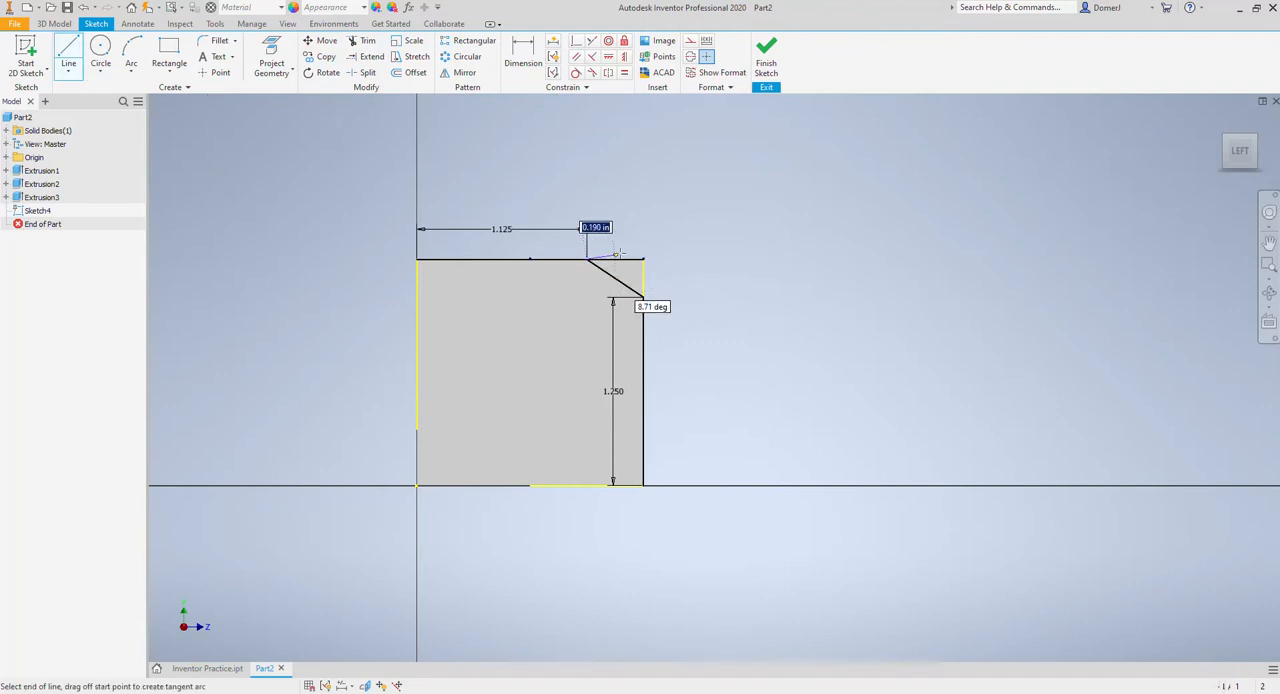
pyautogui.click(643, 260)
pyautogui.click(766, 62)
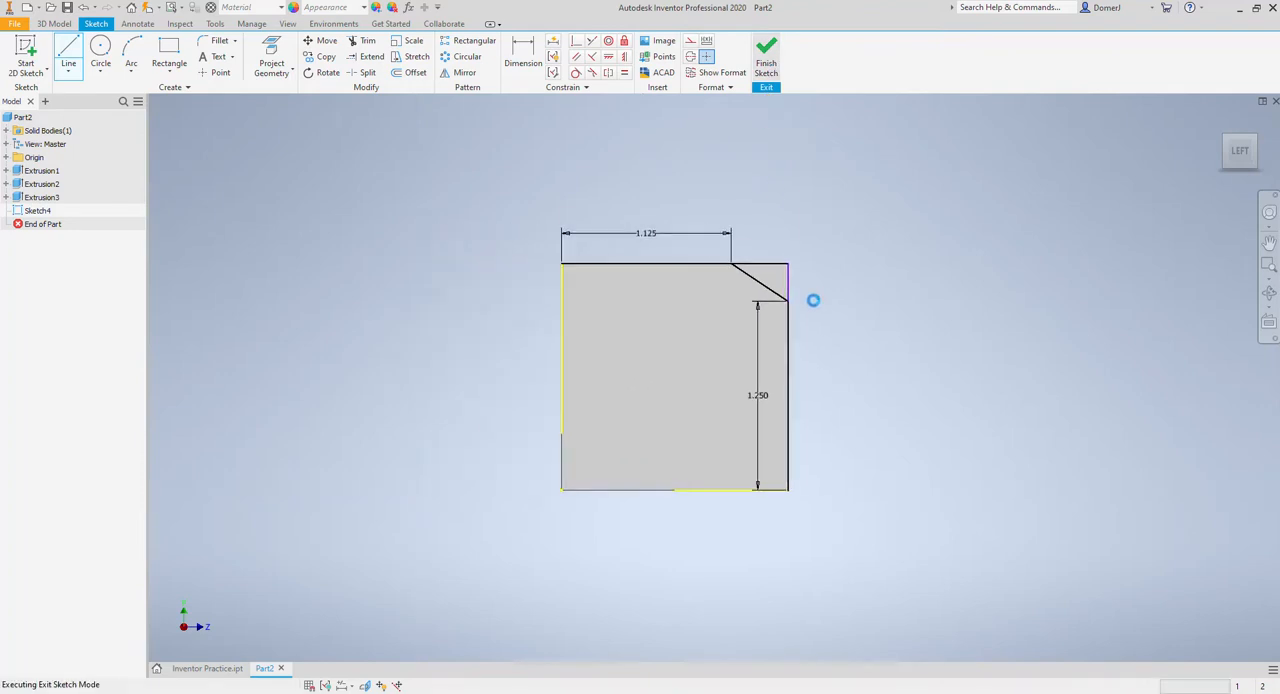
# Step: Extrude the small corner triangle as a cut through the whole part to bevel the upper front corner
pyautogui.click(1256, 136)
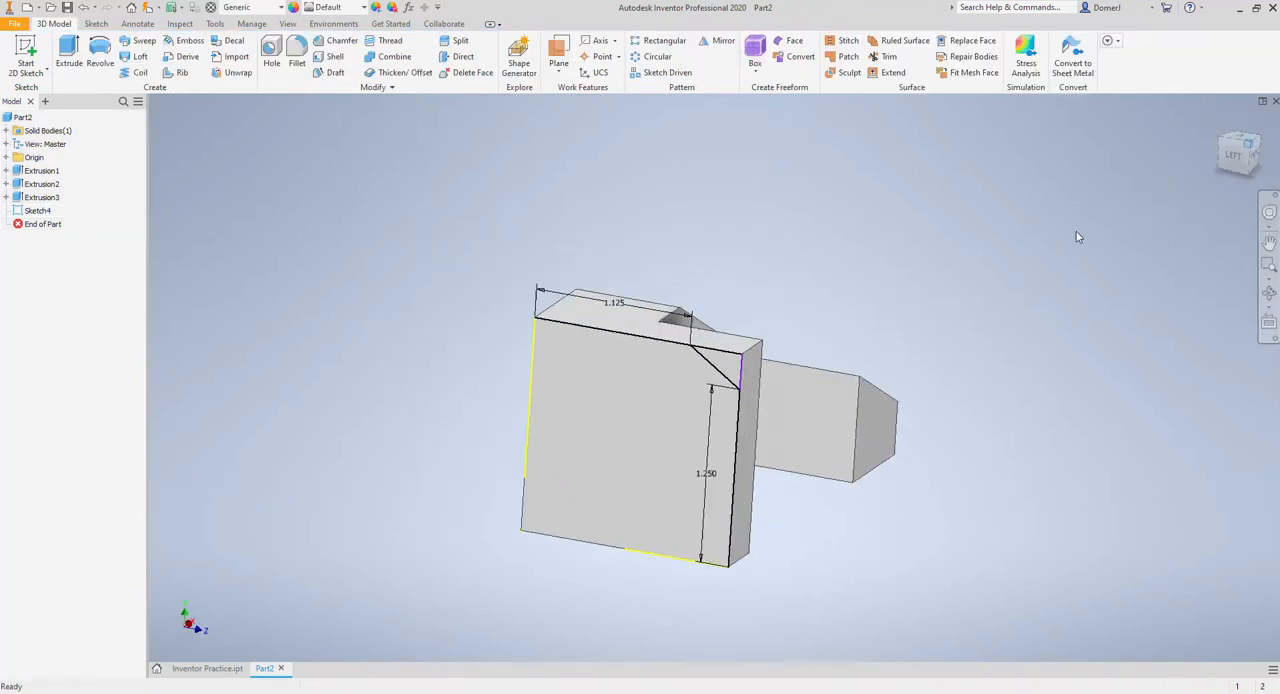
pyautogui.click(69, 52)
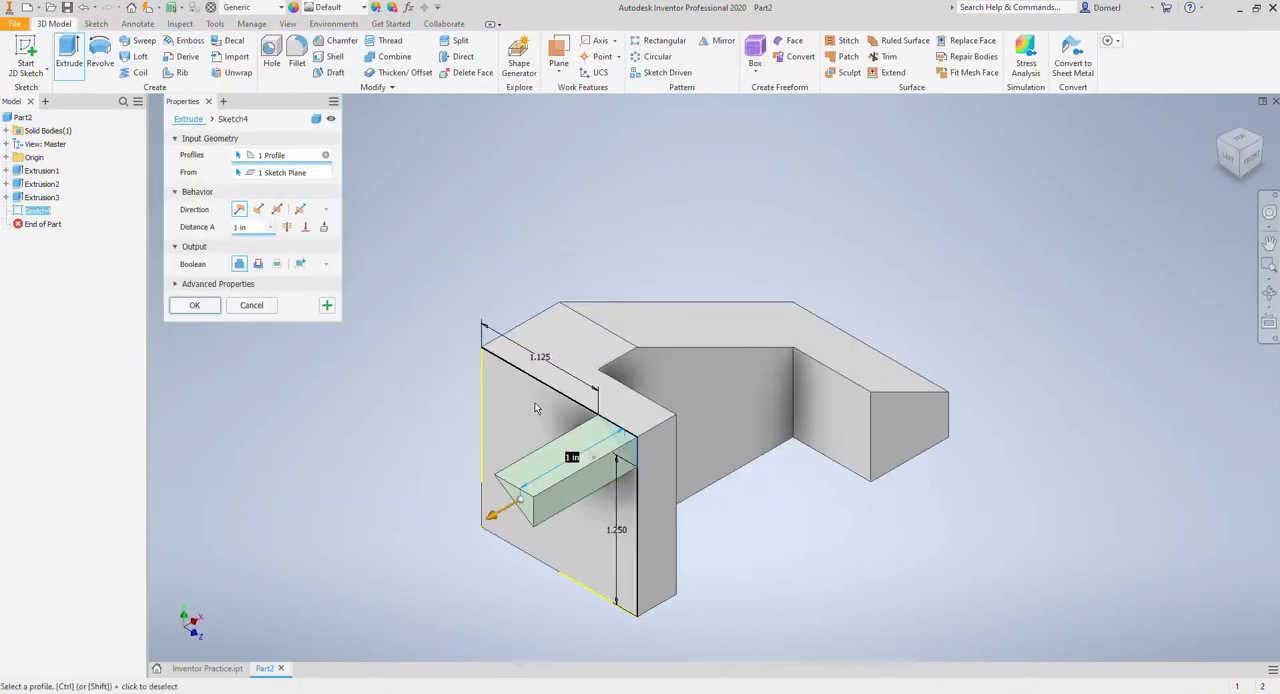
pyautogui.click(258, 263)
pyautogui.click(287, 227)
pyautogui.click(195, 306)
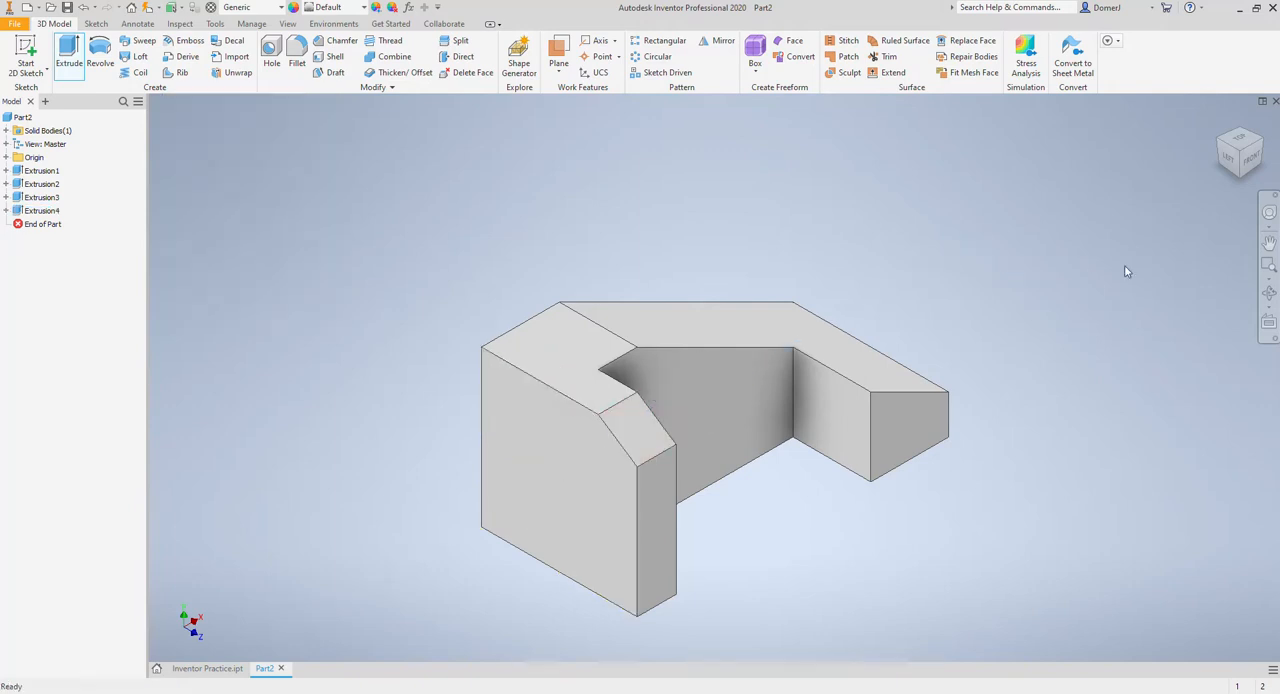
pyautogui.click(1268, 292)
pyautogui.moveTo(753, 364); pyautogui.dragTo(491, 377)
pyautogui.rightClick(569, 366)
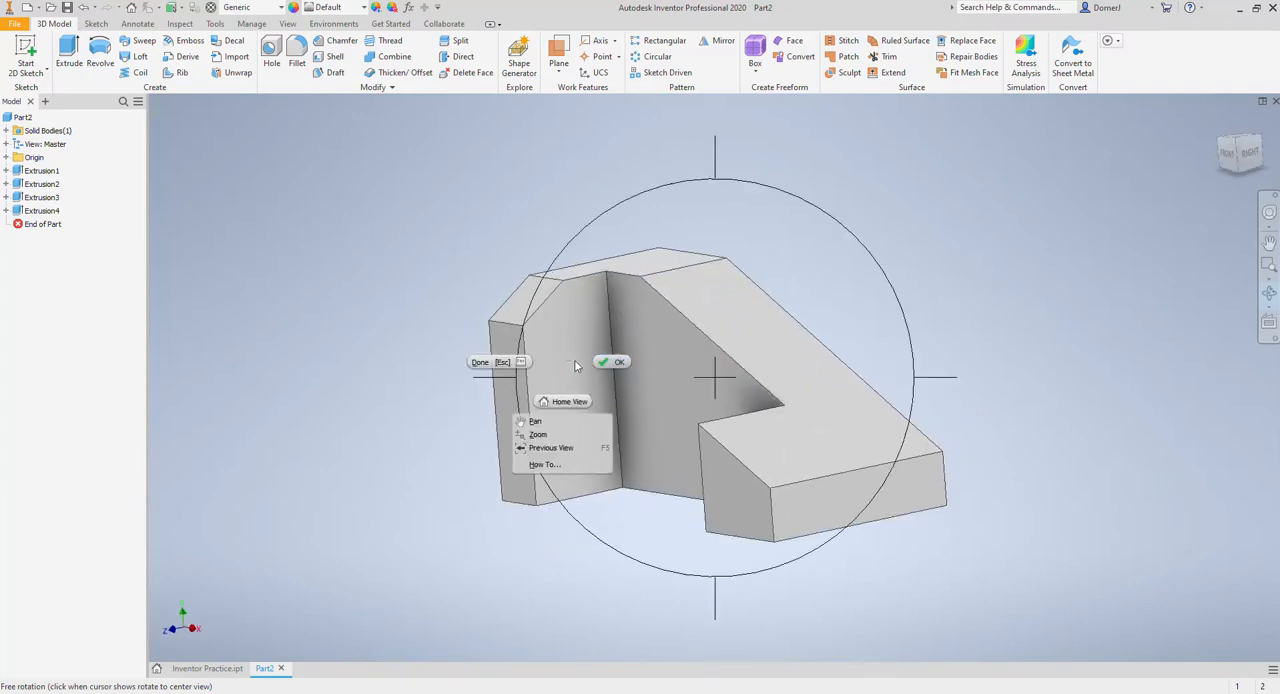
# Step: Save the part as 3D-01 SUPPORT NEW in the Introduction to CAD-Robotics folder, replacing the existing file
pyautogui.click(600, 362)
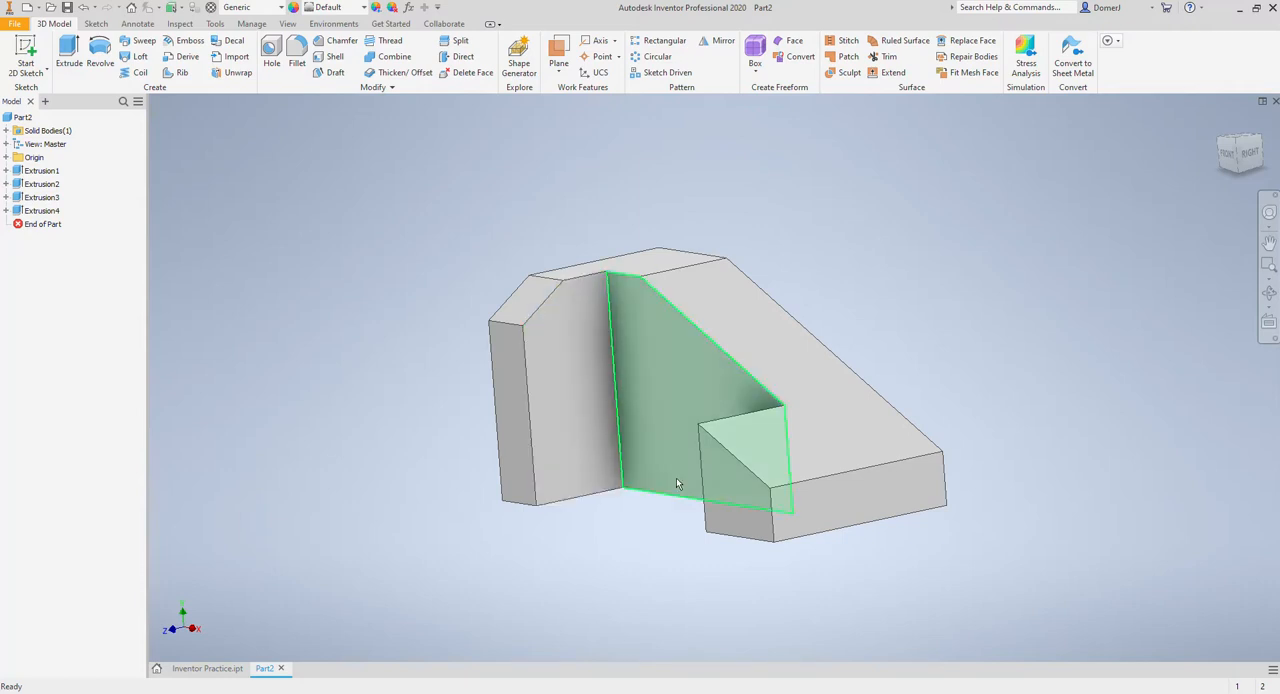
pyautogui.click(14, 23)
pyautogui.click(64, 172)
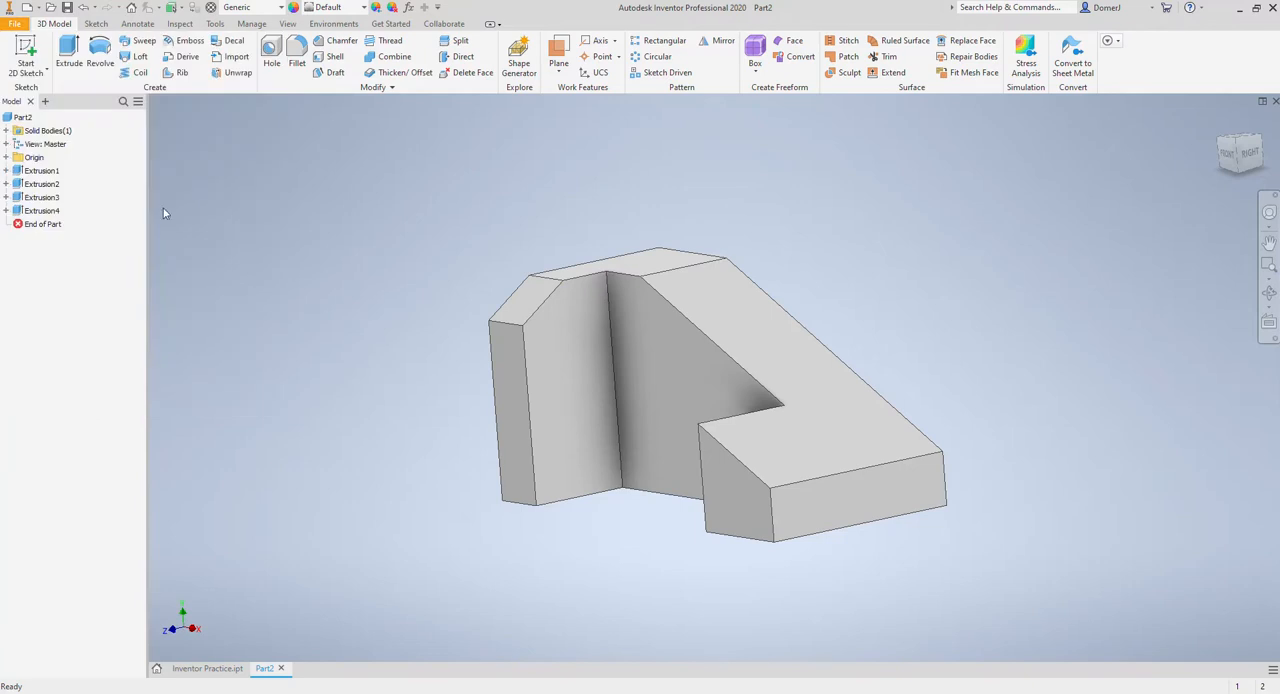
pyautogui.click(905, 404)
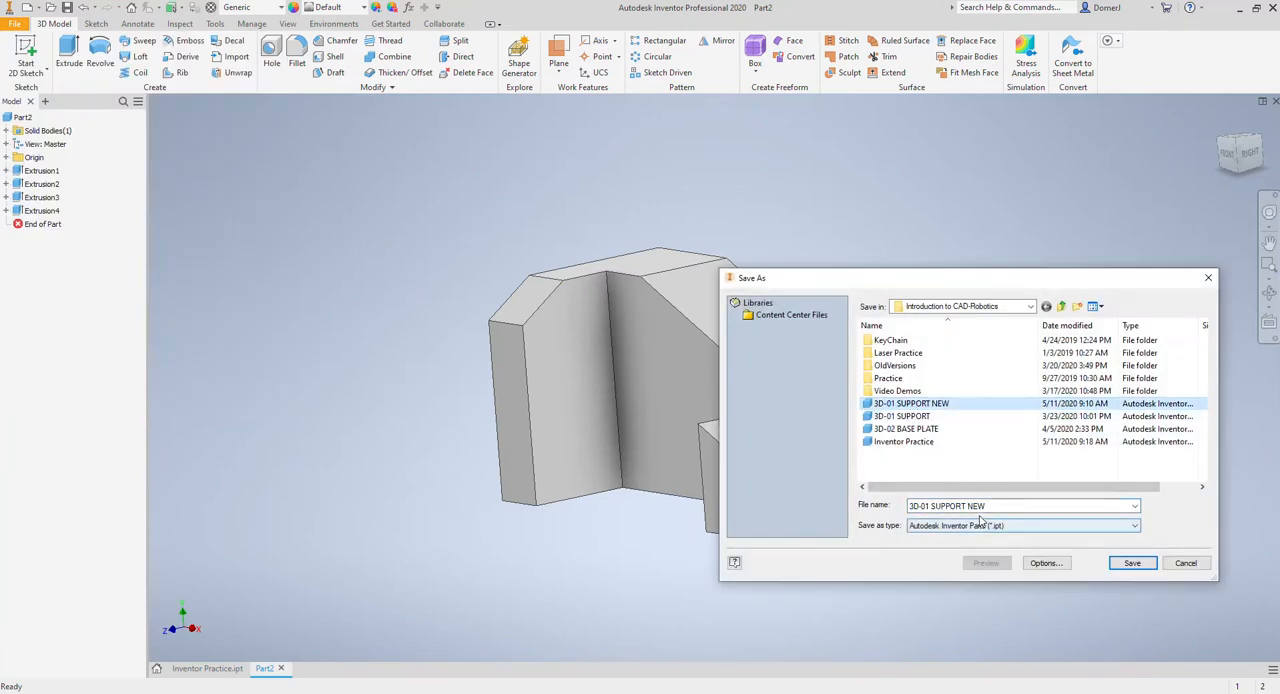
pyautogui.click(1121, 566)
pyautogui.click(670, 355)
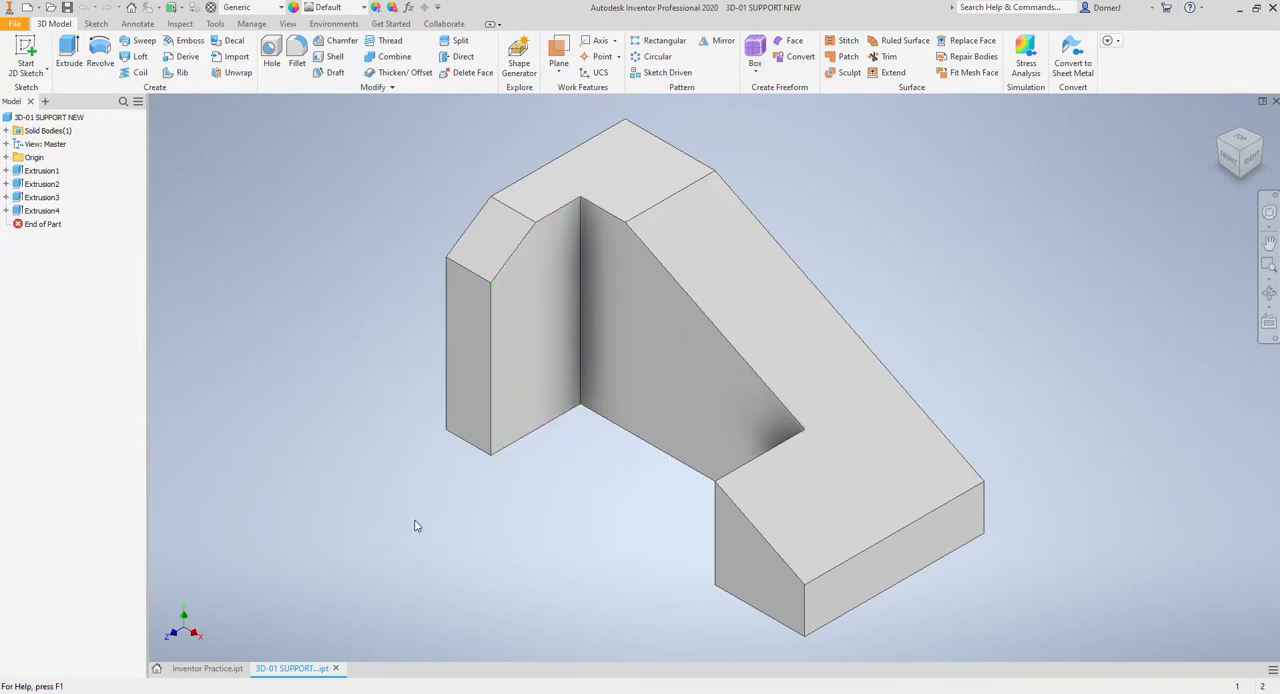
# Step: Switch to File Explorer and browse drive E: to WHS Tech Ed > Classes > Introduction to CAD-Robotics
pyautogui.press('super+e')
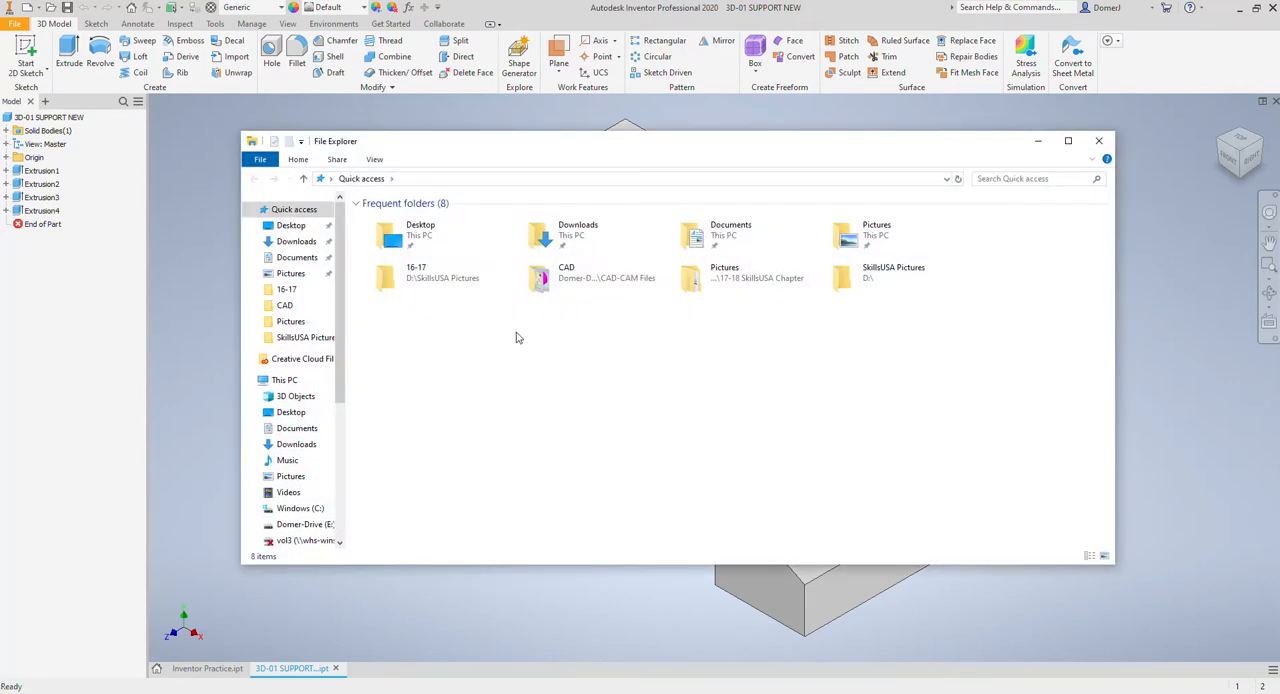
pyautogui.click(300, 524)
pyautogui.doubleClick(396, 303)
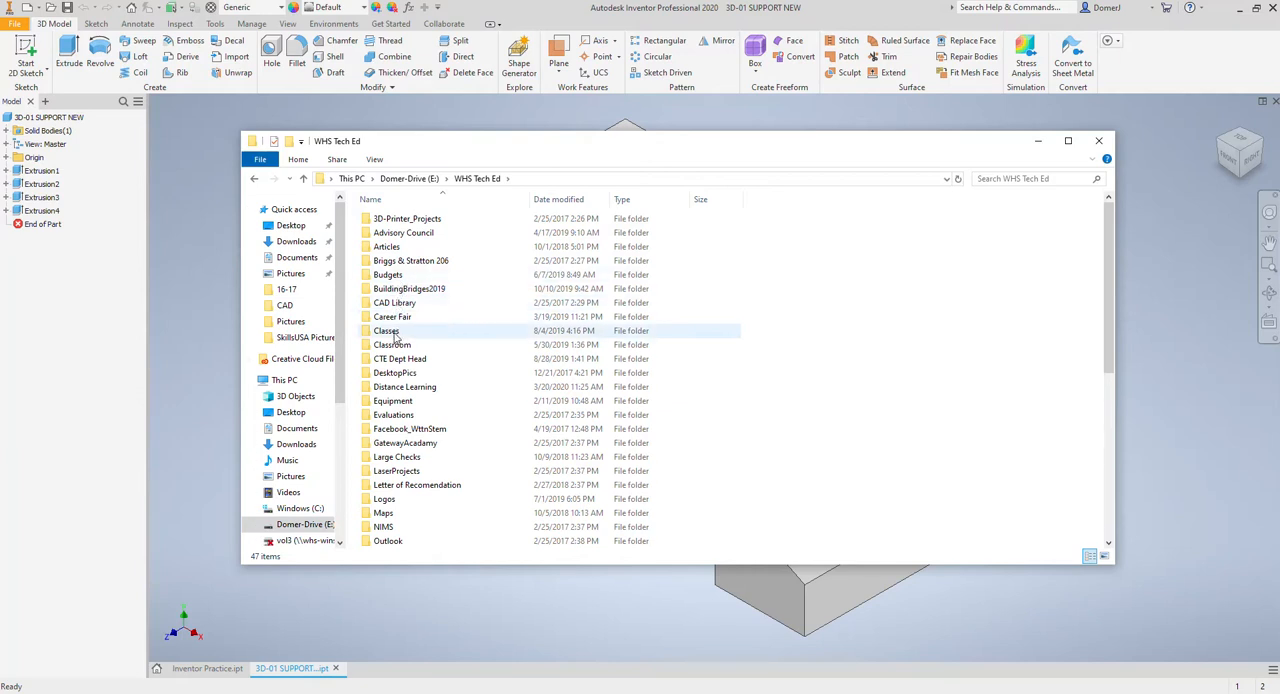
pyautogui.click(399, 333)
pyautogui.doubleClick(399, 333)
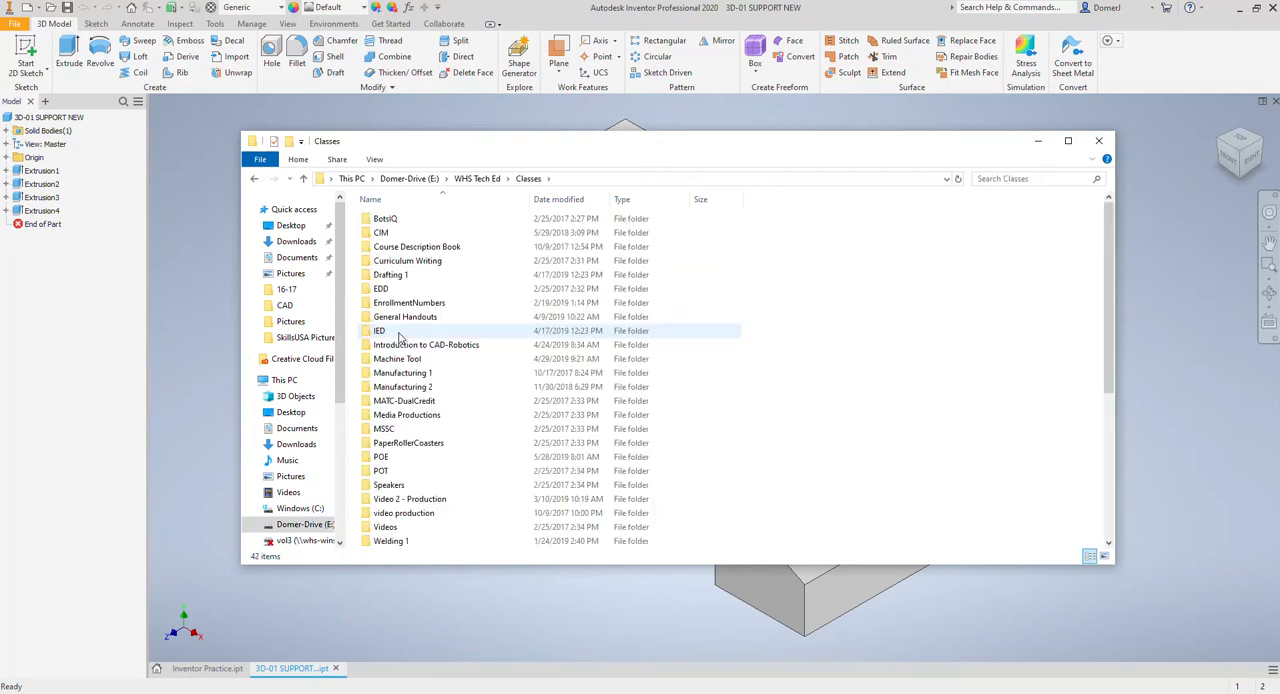
pyautogui.doubleClick(400, 338)
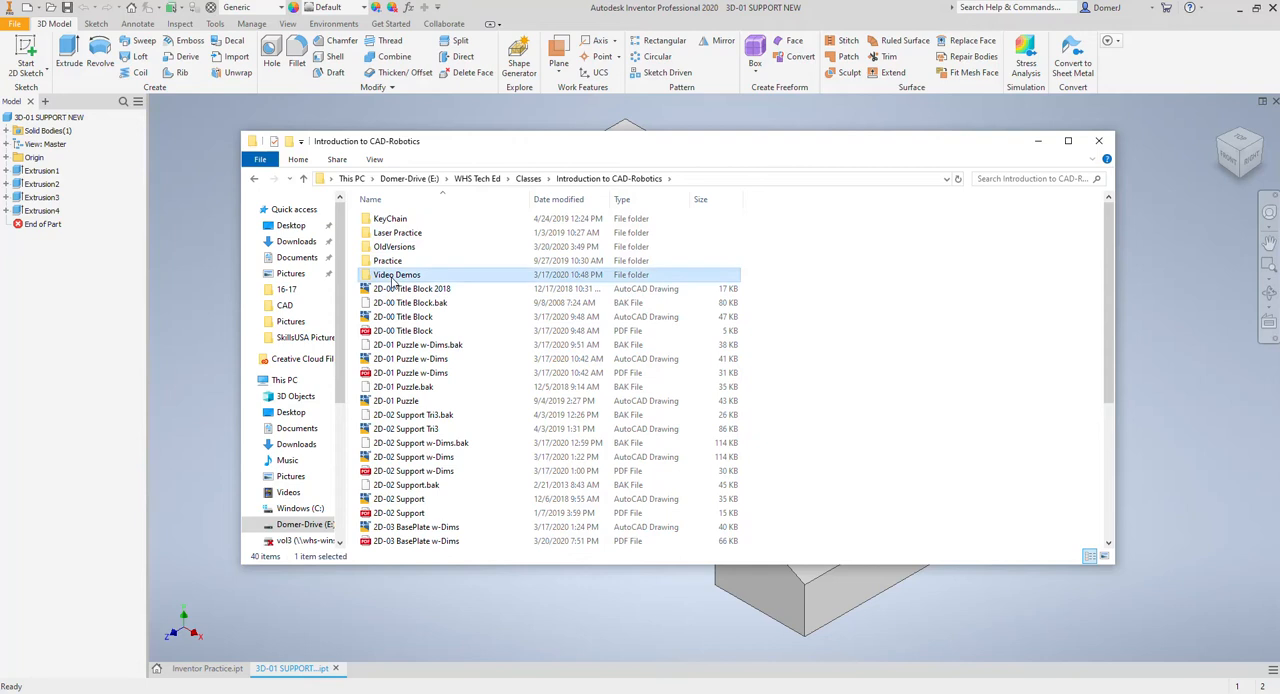
pyautogui.doubleClick(396, 274)
pyautogui.doubleClick(397, 219)
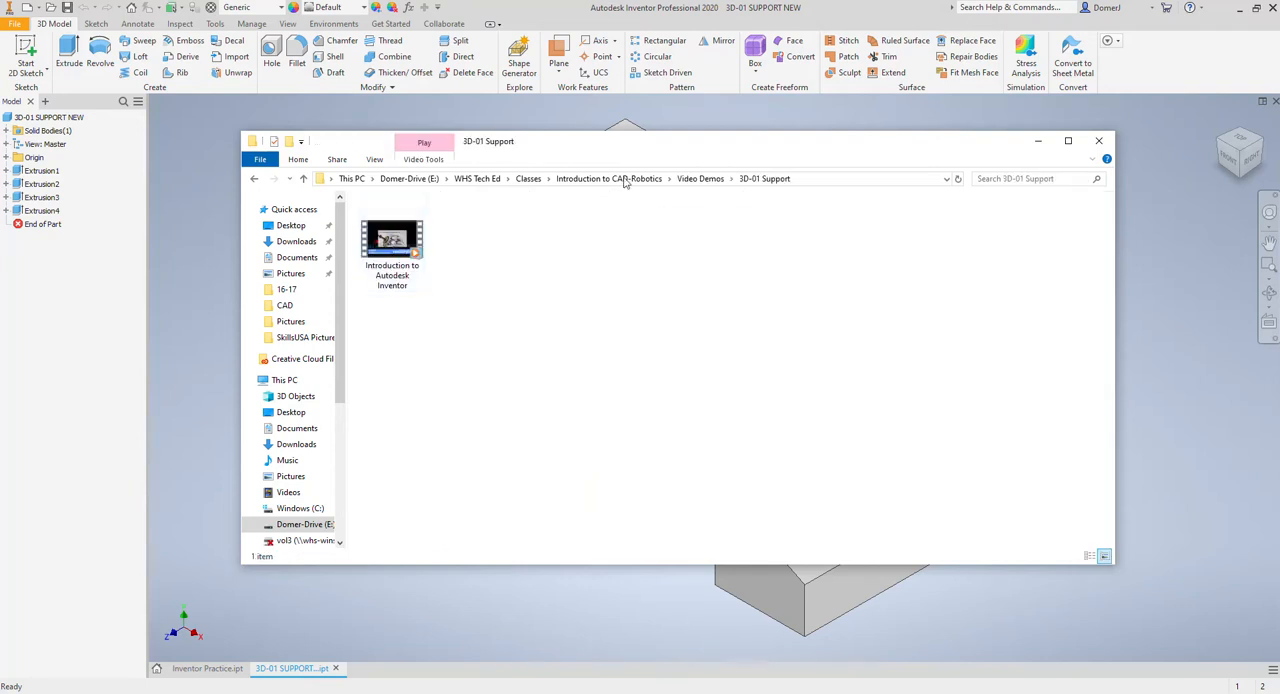
pyautogui.click(701, 179)
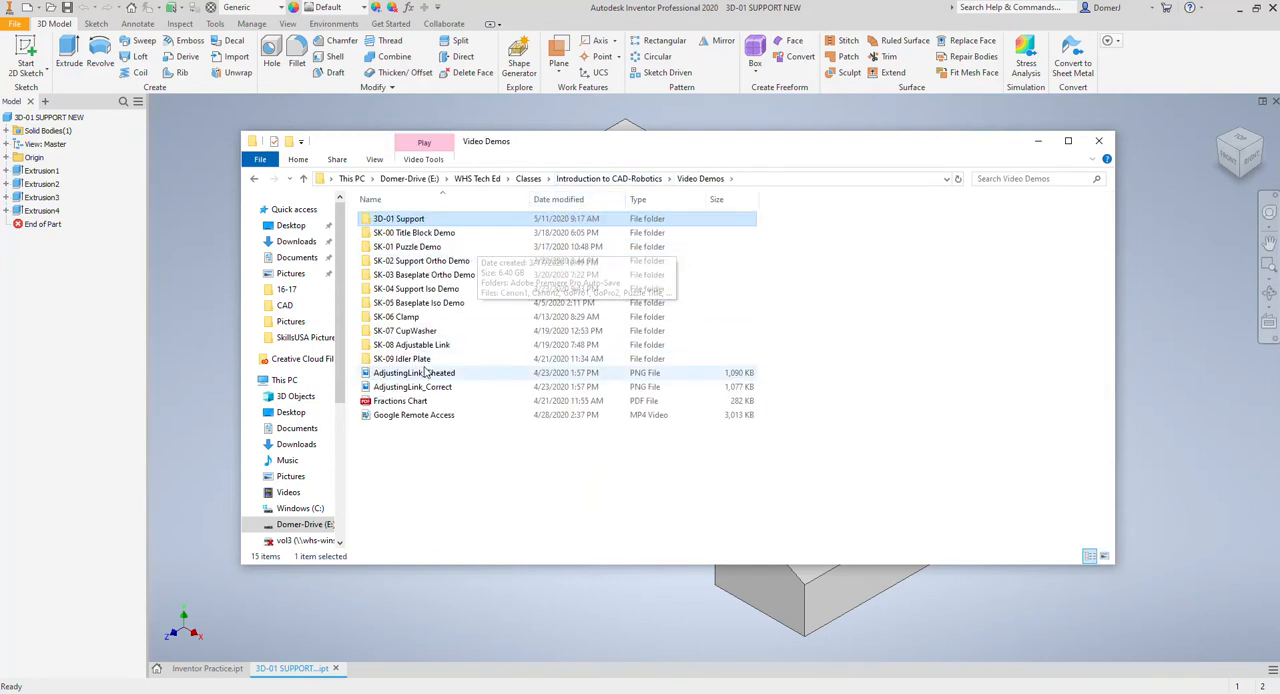
pyautogui.click(620, 179)
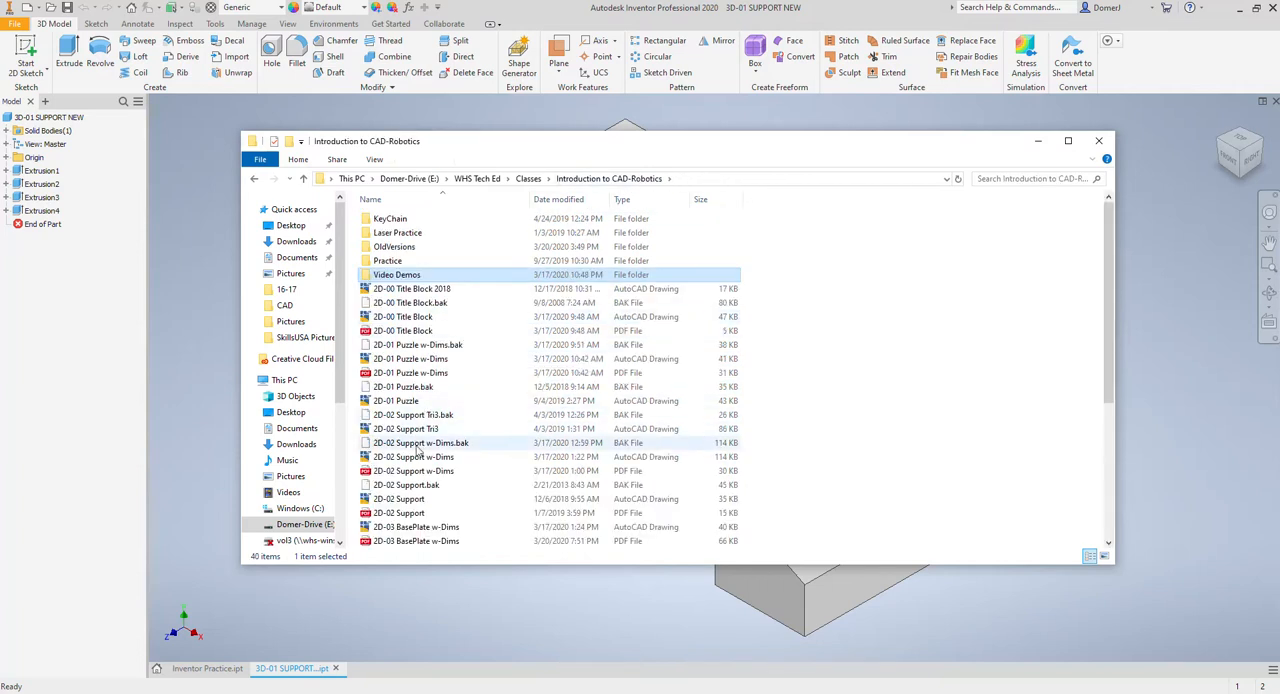
# Step: Find and select the 3D-01 SUPPORT NEW part file in the folder, and minimize File Explorer to return to the model
pyautogui.scroll(-2, 418, 441)
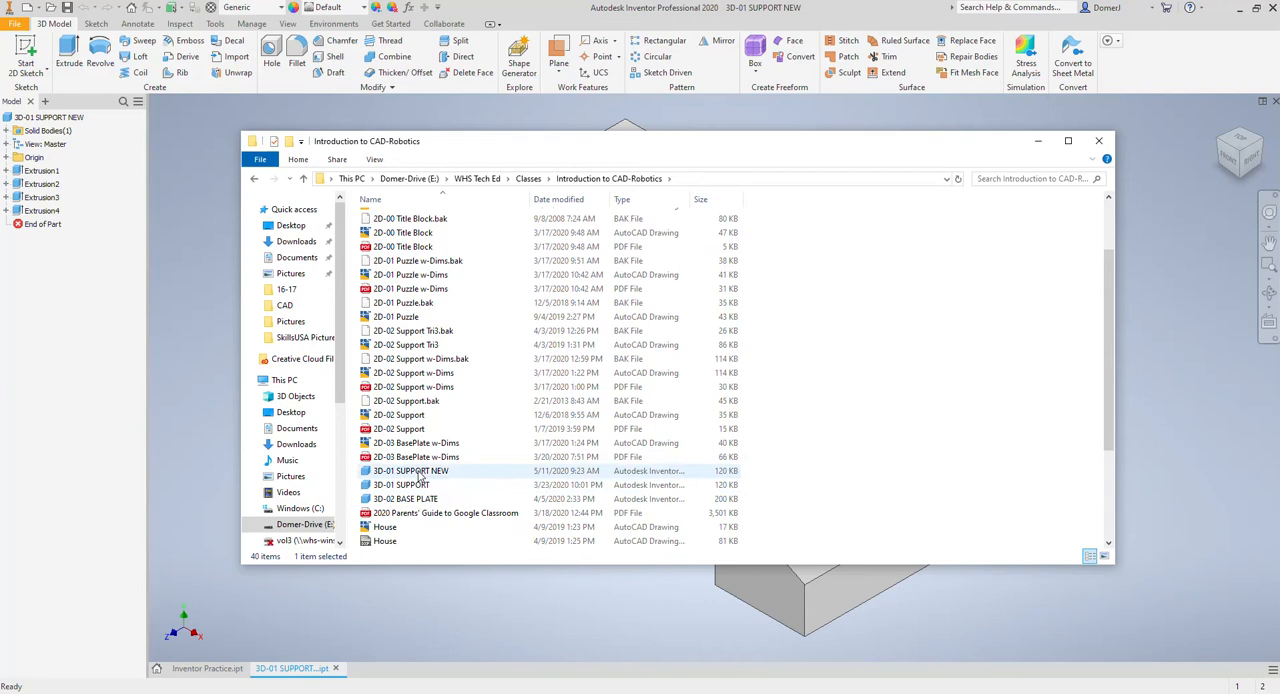
pyautogui.click(419, 472)
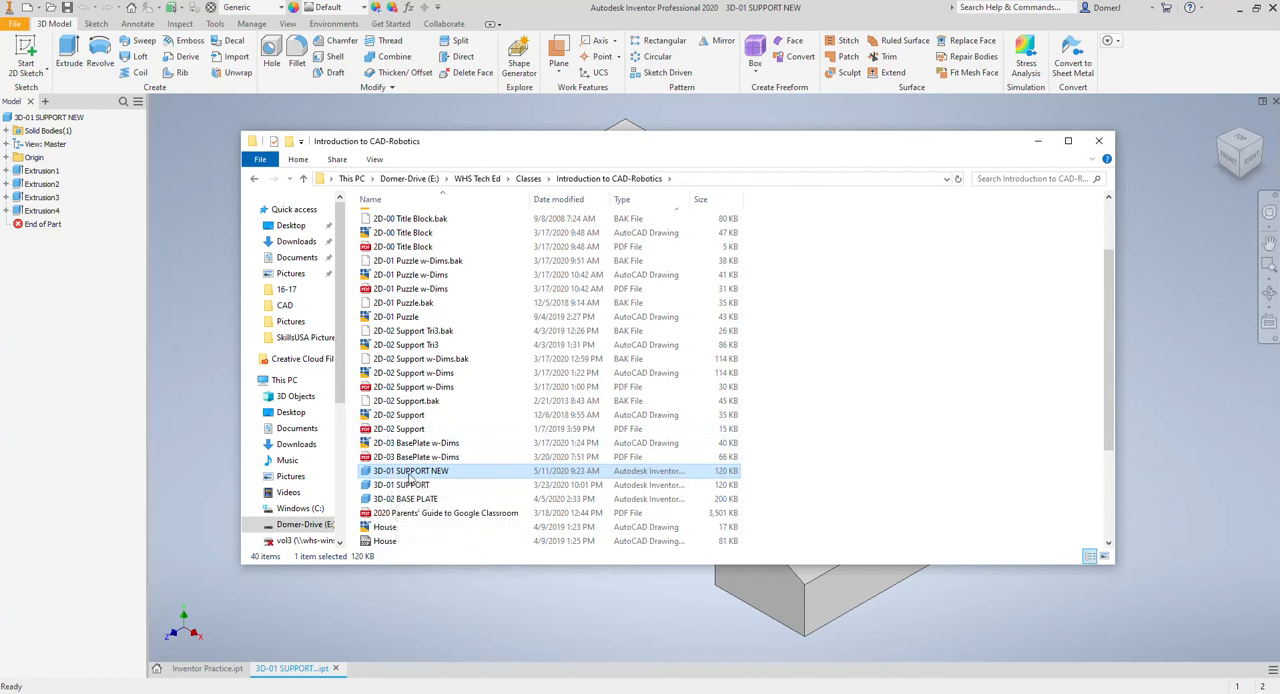
pyautogui.click(1038, 141)
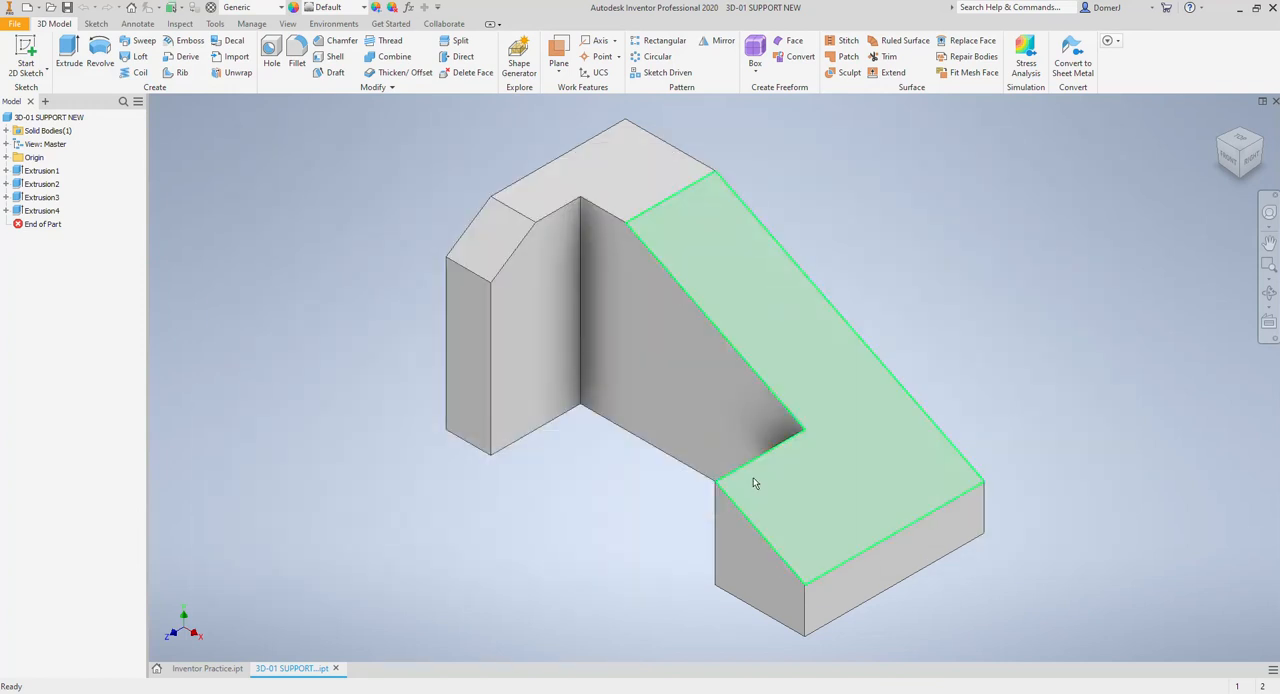